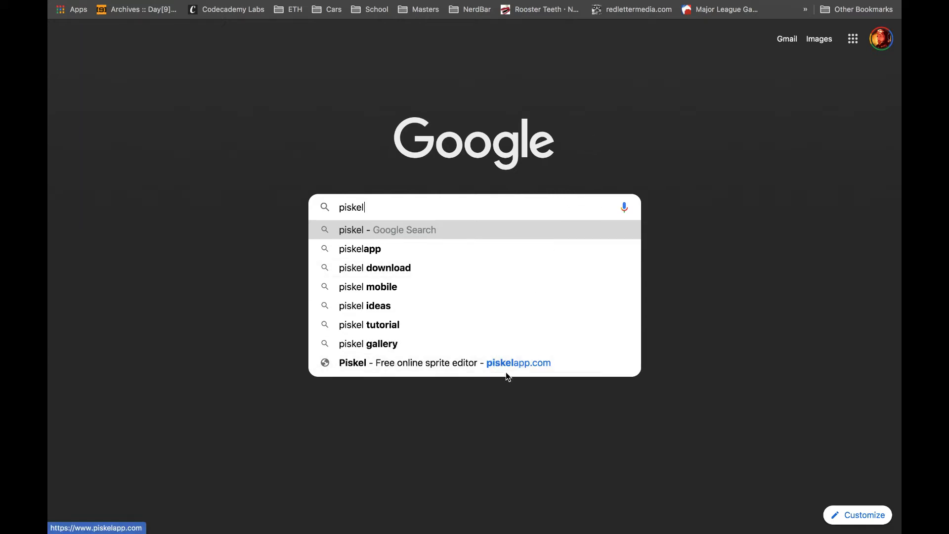
Open the Piskel website, sign in with the Google account and create a new sprite
{"action": "left_click", "coordinate": [541, 369]}
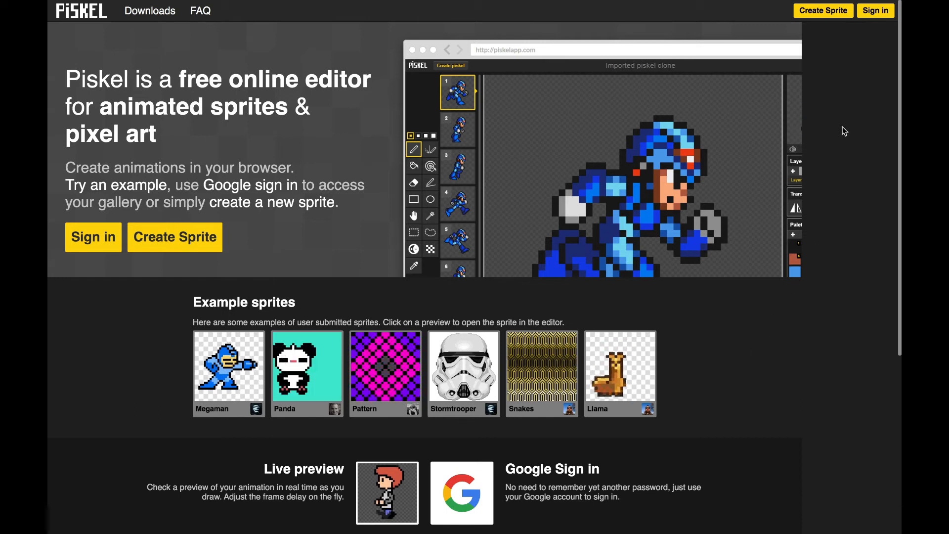
{"action": "left_click", "coordinate": [875, 11]}
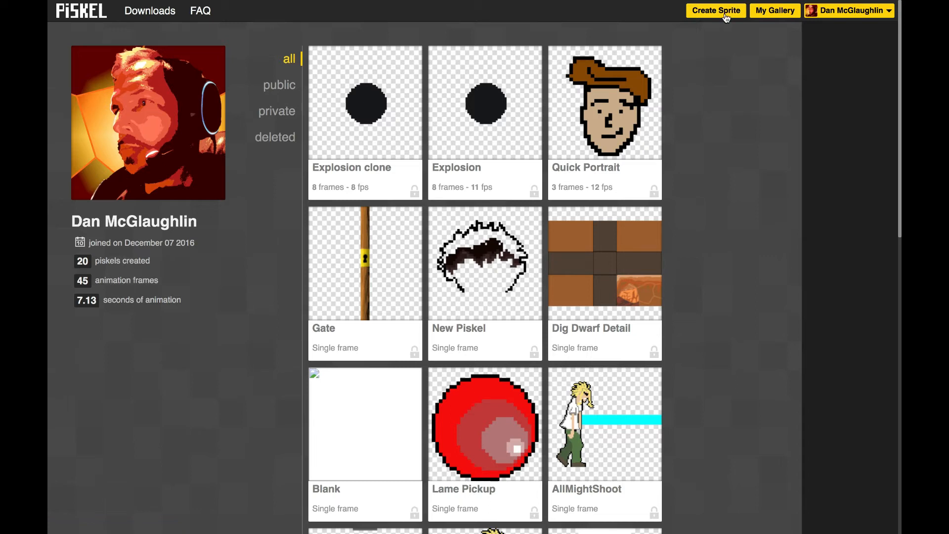
{"action": "left_click", "coordinate": [725, 11]}
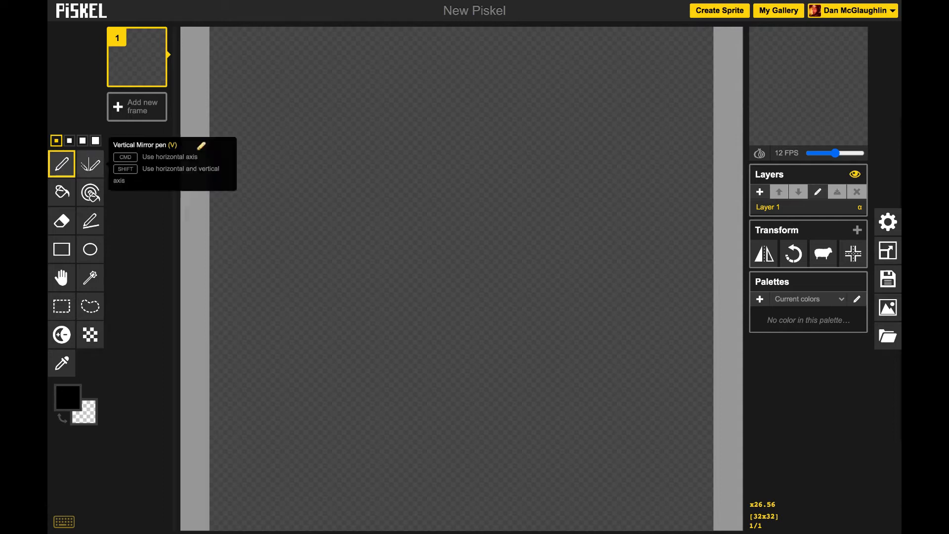
Draw black freehand test strokes with the Pen tool at each of the pen sizes from 1 to 4 pixels
{"action": "left_click", "coordinate": [360, 145]}
{"action": "mouse_move", "coordinate": [364, 142]}
{"action": "left_mouse_down"}
{"action": "mouse_move", "coordinate": [394, 125]}
{"action": "mouse_move", "coordinate": [407, 99]}
{"action": "mouse_move", "coordinate": [496, 80]}
{"action": "mouse_move", "coordinate": [534, 113]}
{"action": "left_mouse_up"}
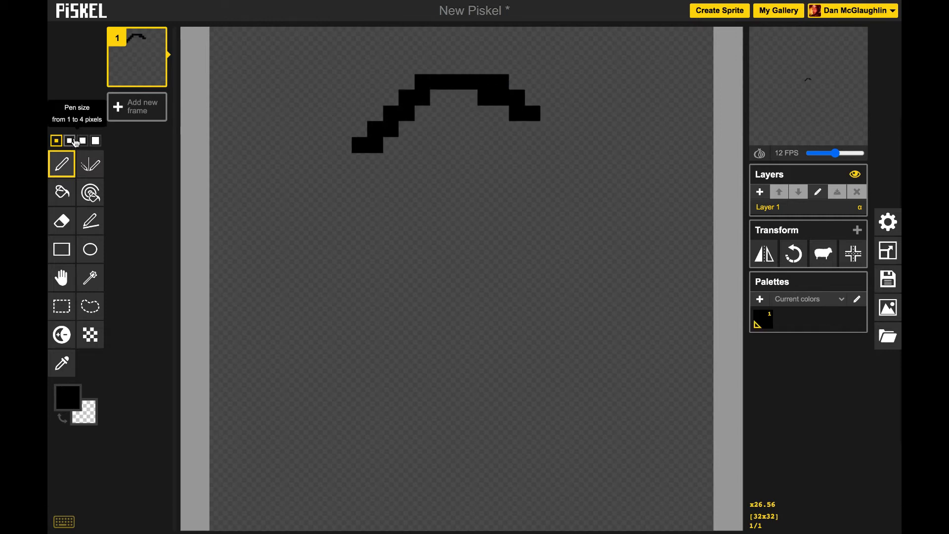
{"action": "left_click", "coordinate": [70, 141]}
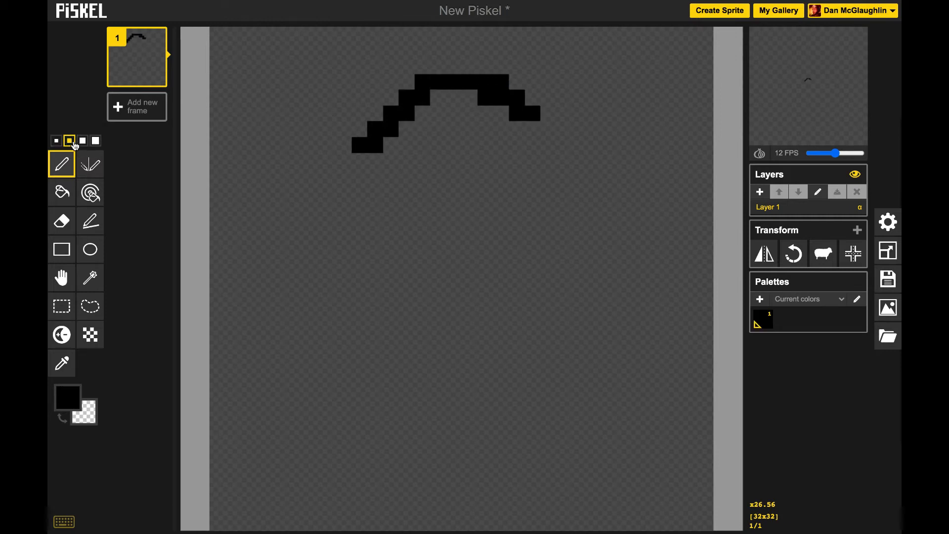
{"action": "mouse_move", "coordinate": [402, 230]}
{"action": "left_mouse_down"}
{"action": "mouse_move", "coordinate": [494, 226]}
{"action": "mouse_move", "coordinate": [497, 250]}
{"action": "mouse_move", "coordinate": [458, 303]}
{"action": "mouse_move", "coordinate": [509, 332]}
{"action": "mouse_move", "coordinate": [558, 310]}
{"action": "mouse_move", "coordinate": [583, 364]}
{"action": "mouse_move", "coordinate": [568, 395]}
{"action": "mouse_move", "coordinate": [495, 414]}
{"action": "mouse_move", "coordinate": [441, 404]}
{"action": "mouse_move", "coordinate": [324, 254]}
{"action": "left_mouse_up"}
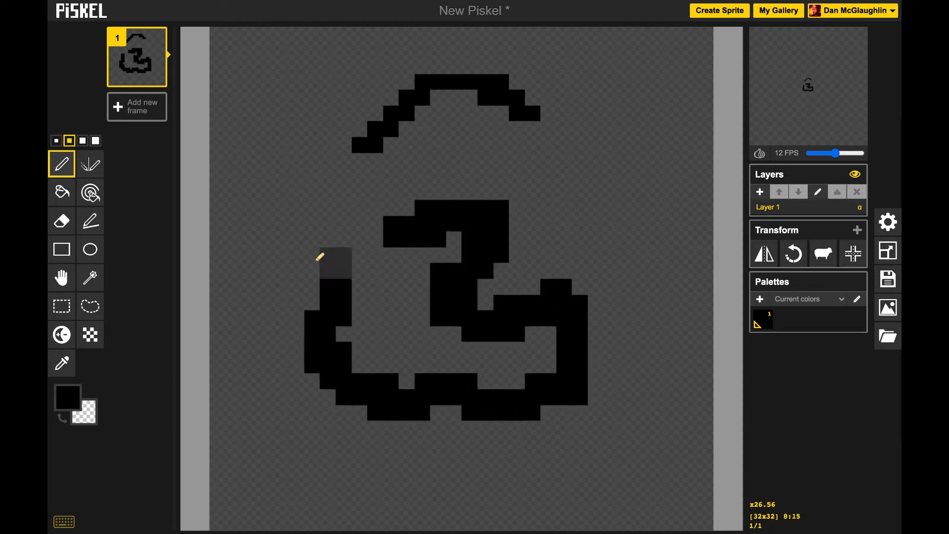
{"action": "left_click", "coordinate": [82, 141]}
{"action": "mouse_move", "coordinate": [248, 74]}
{"action": "left_mouse_down"}
{"action": "mouse_move", "coordinate": [272, 113]}
{"action": "mouse_move", "coordinate": [225, 163]}
{"action": "left_mouse_up"}
{"action": "left_click", "coordinate": [96, 142]}
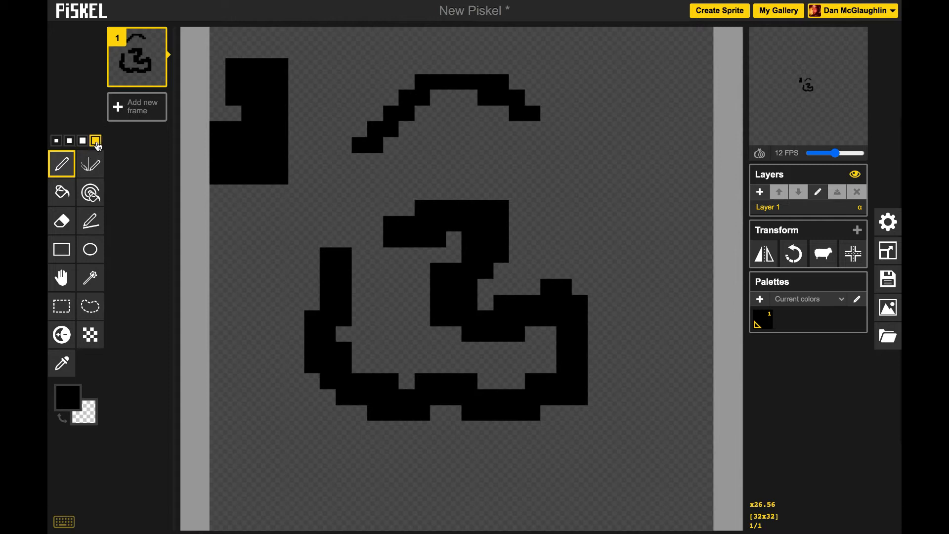
{"action": "left_click", "coordinate": [638, 116]}
{"action": "left_click_drag", "start_coordinate": [638, 115], "coordinate": [525, 152]}
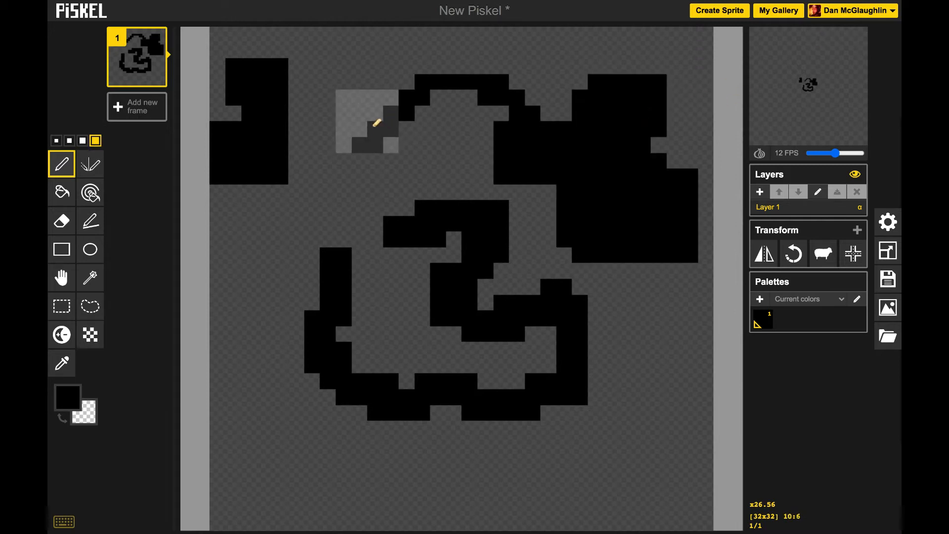
Undo all the test strokes and sketch a short 1-pixel black line near the canvas's upper edge
{"action": "key", "text": "ctrl+z"}
{"action": "key", "text": "ctrl+z"}
{"action": "key", "text": "ctrl+z"}
{"action": "key", "text": "ctrl+z"}
{"action": "key", "text": "ctrl+z"}
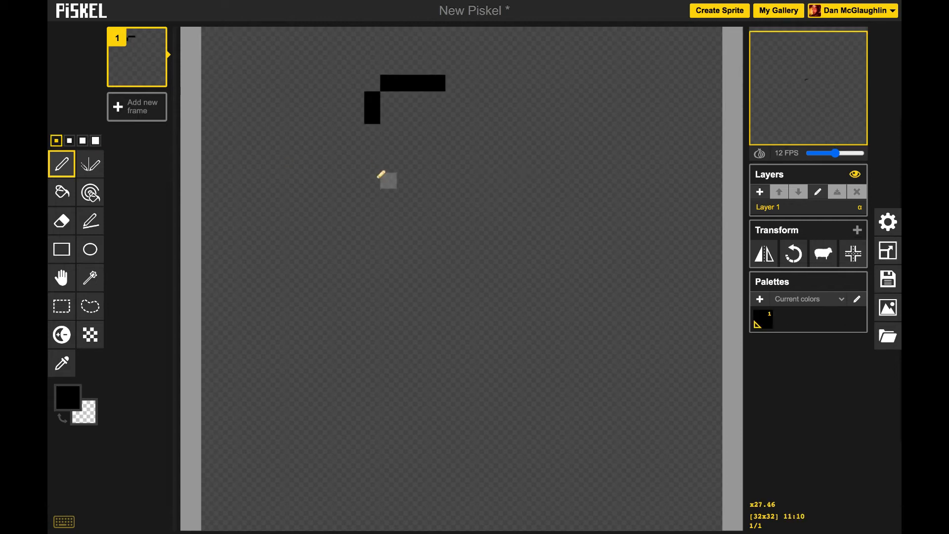
{"action": "mouse_move", "coordinate": [372, 147]}
{"action": "left_mouse_down"}
{"action": "mouse_move", "coordinate": [330, 183]}
{"action": "mouse_move", "coordinate": [332, 210]}
{"action": "mouse_move", "coordinate": [312, 262]}
{"action": "mouse_move", "coordinate": [355, 369]}
{"action": "mouse_move", "coordinate": [438, 414]}
{"action": "mouse_move", "coordinate": [630, 151]}
{"action": "mouse_move", "coordinate": [556, 129]}
{"action": "mouse_move", "coordinate": [505, 83]}
{"action": "mouse_move", "coordinate": [447, 80]}
{"action": "left_mouse_up"}
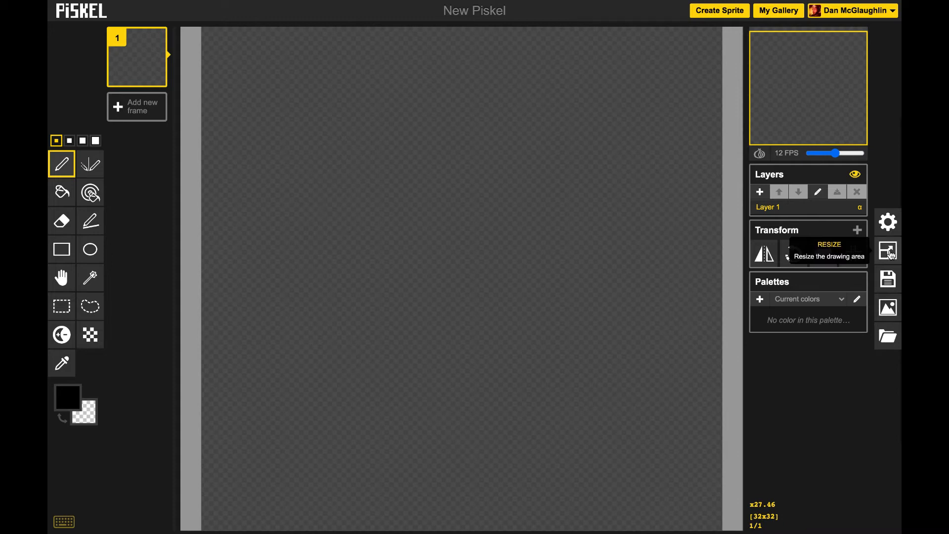
Resize the canvas to 100 px wide and 100 px high with the aspect ratio maintained
{"action": "left_click", "coordinate": [891, 254]}
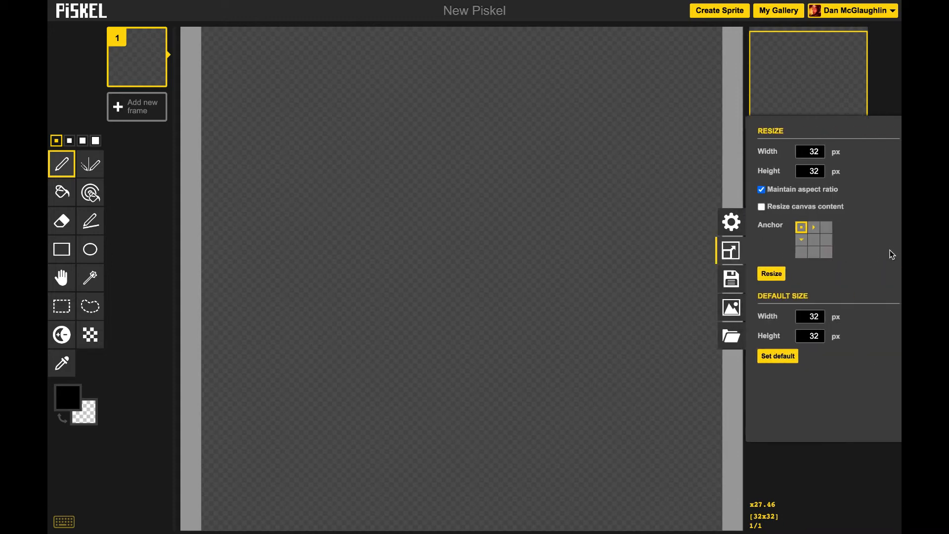
{"action": "double_click", "coordinate": [813, 154]}
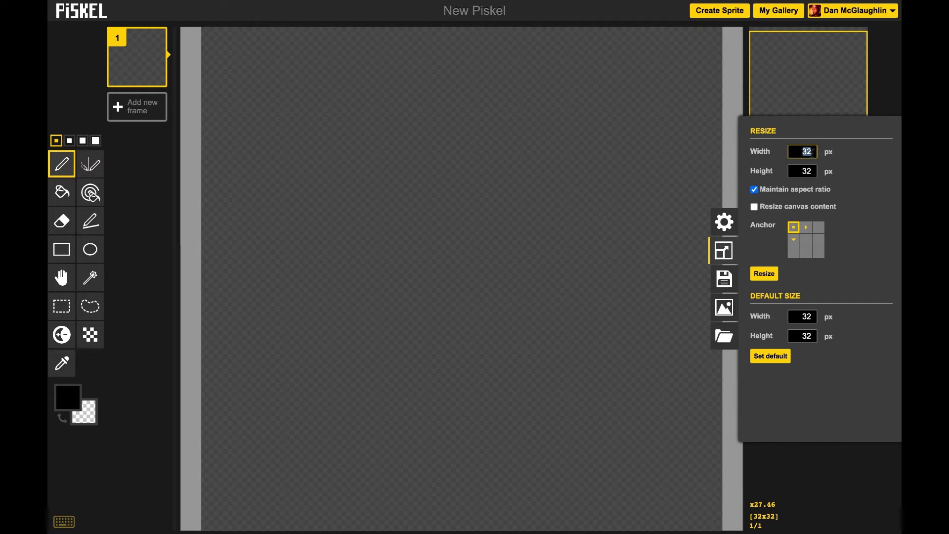
{"action": "type", "text": "100"}
{"action": "left_click", "coordinate": [764, 275]}
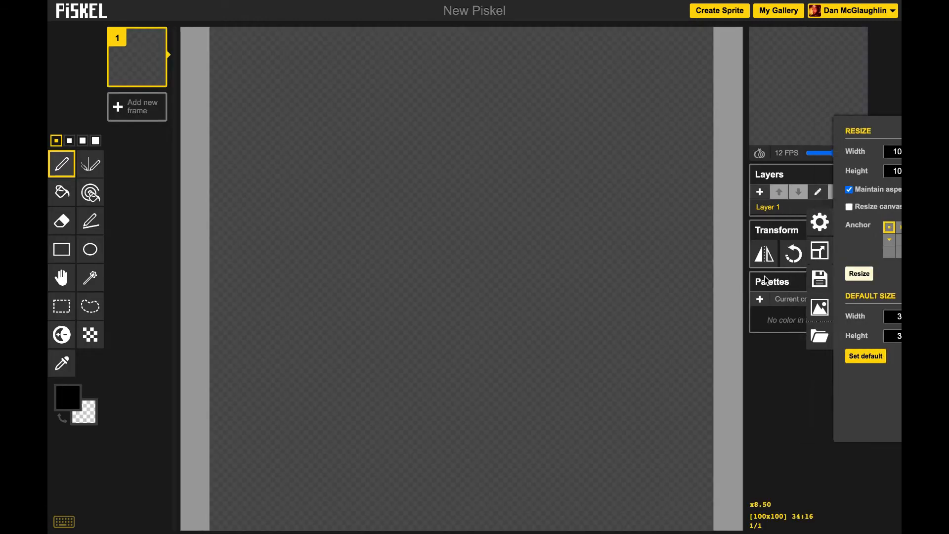
Sketch a large closed black outline and review the options for saving to the gallery, in the browser or as a .piskel file
{"action": "mouse_move", "coordinate": [406, 130]}
{"action": "left_mouse_down"}
{"action": "mouse_move", "coordinate": [381, 130]}
{"action": "mouse_move", "coordinate": [307, 244]}
{"action": "mouse_move", "coordinate": [332, 363]}
{"action": "mouse_move", "coordinate": [399, 422]}
{"action": "mouse_move", "coordinate": [564, 312]}
{"action": "mouse_move", "coordinate": [414, 124]}
{"action": "left_mouse_up"}
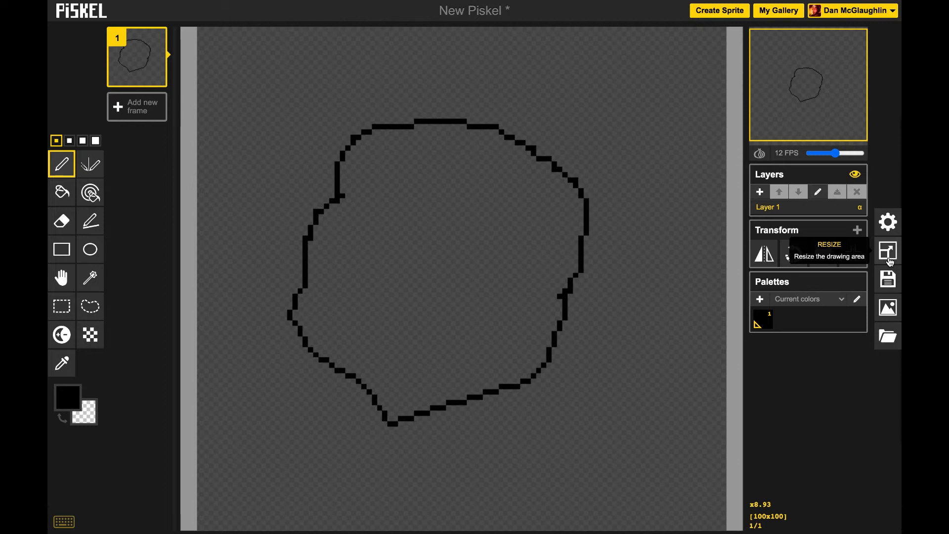
{"action": "left_click", "coordinate": [889, 279]}
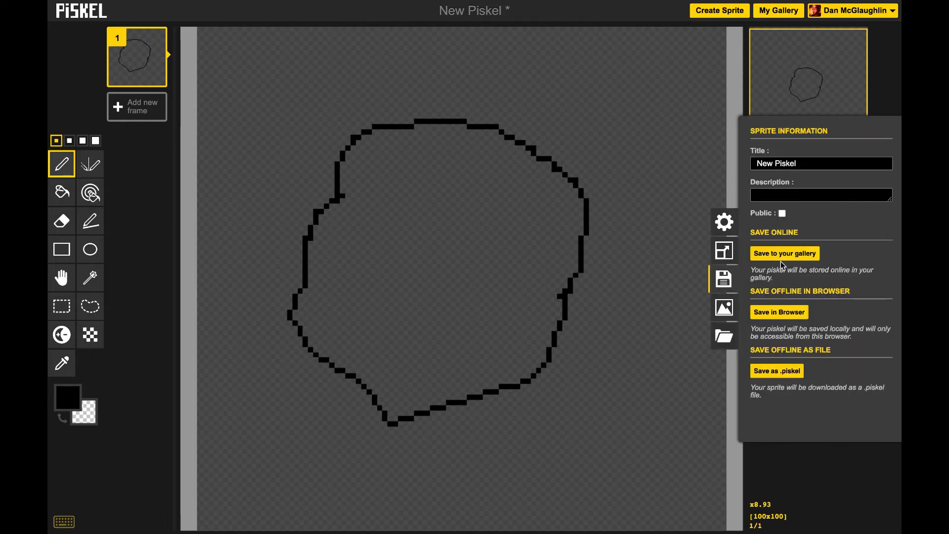
{"action": "left_click", "coordinate": [789, 258]}
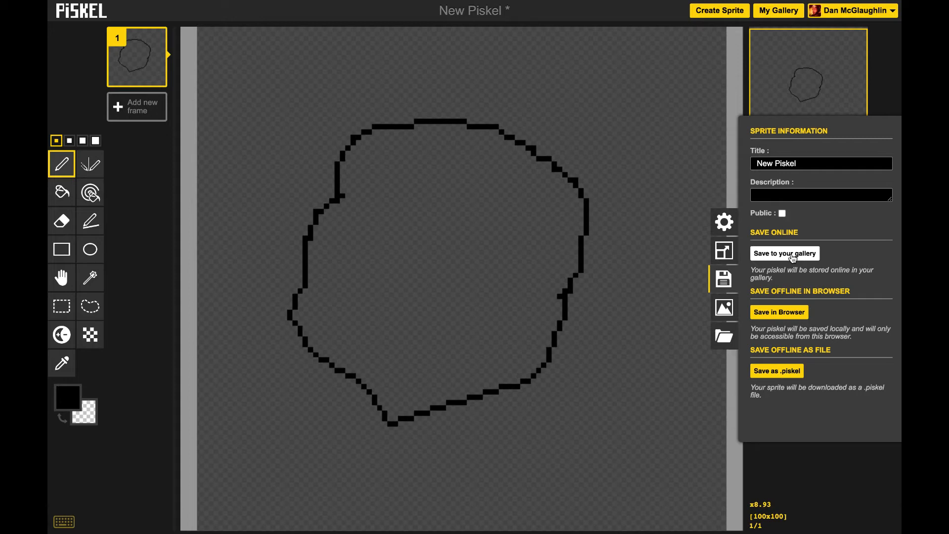
{"action": "left_click", "coordinate": [780, 370]}
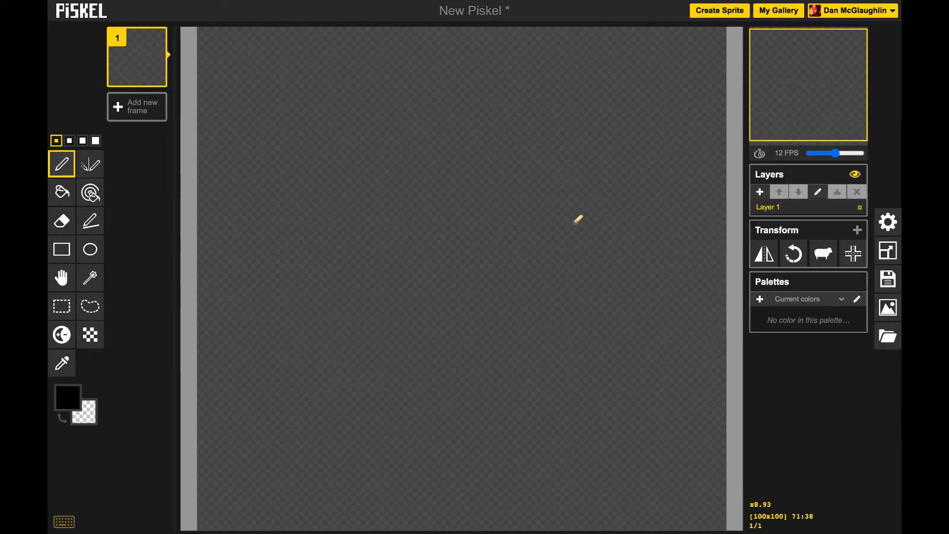
Draw a symmetrical butterfly-like outline with paired inner shapes using the Vertical Mirror pen
{"action": "left_click", "coordinate": [95, 167]}
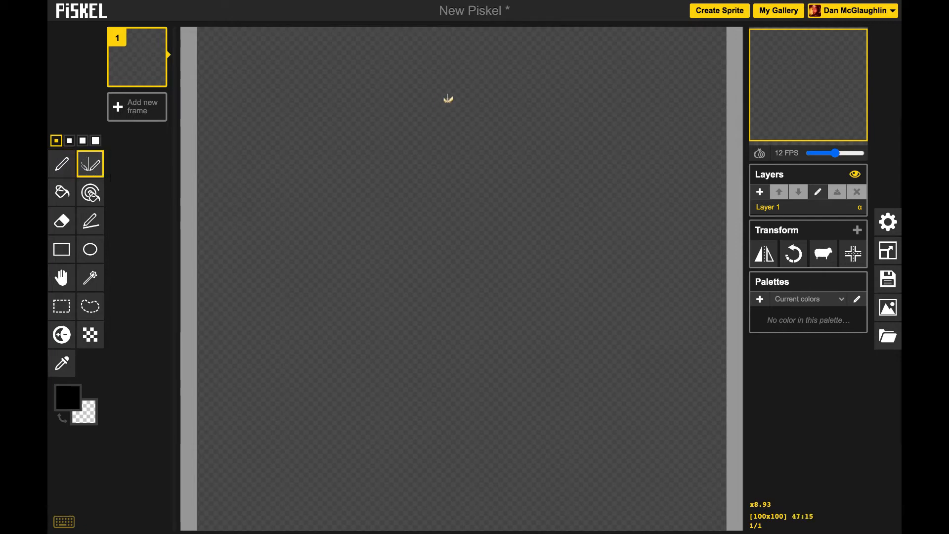
{"action": "mouse_move", "coordinate": [448, 99]}
{"action": "left_mouse_down"}
{"action": "mouse_move", "coordinate": [385, 78]}
{"action": "mouse_move", "coordinate": [325, 111]}
{"action": "mouse_move", "coordinate": [275, 175]}
{"action": "mouse_move", "coordinate": [291, 229]}
{"action": "mouse_move", "coordinate": [333, 249]}
{"action": "mouse_move", "coordinate": [347, 286]}
{"action": "mouse_move", "coordinate": [307, 327]}
{"action": "mouse_move", "coordinate": [310, 363]}
{"action": "mouse_move", "coordinate": [382, 363]}
{"action": "mouse_move", "coordinate": [393, 372]}
{"action": "mouse_move", "coordinate": [454, 313]}
{"action": "mouse_move", "coordinate": [436, 394]}
{"action": "mouse_move", "coordinate": [468, 398]}
{"action": "left_mouse_up"}
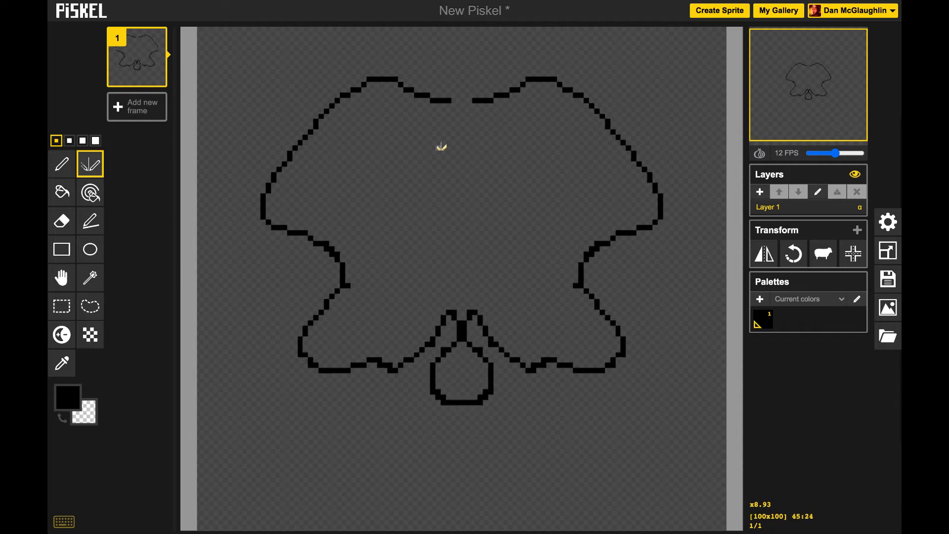
{"action": "mouse_move", "coordinate": [451, 94]}
{"action": "left_mouse_down"}
{"action": "mouse_move", "coordinate": [445, 43]}
{"action": "mouse_move", "coordinate": [466, 42]}
{"action": "mouse_move", "coordinate": [445, 22]}
{"action": "mouse_move", "coordinate": [430, 28]}
{"action": "left_mouse_up"}
{"action": "left_click_drag", "start_coordinate": [375, 132], "coordinate": [370, 133]}
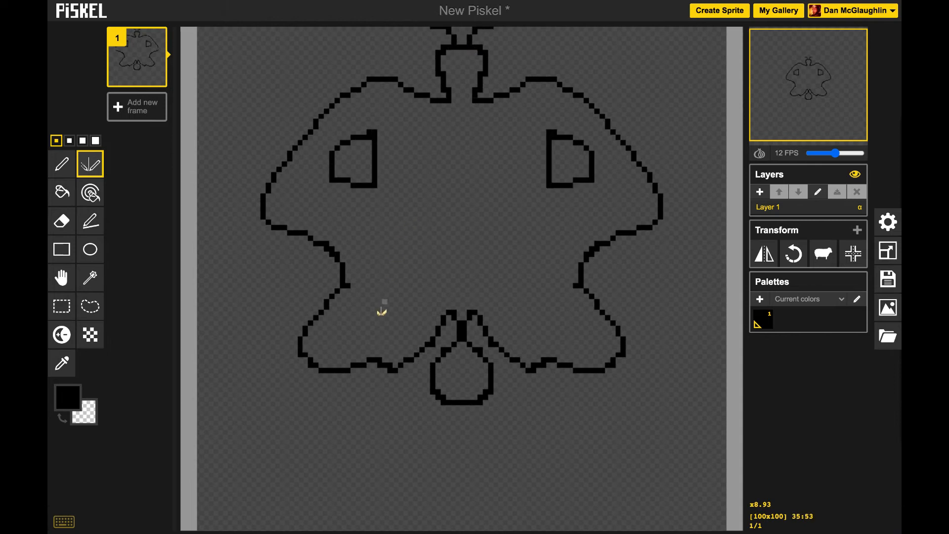
{"action": "mouse_move", "coordinate": [381, 307]}
{"action": "left_mouse_down"}
{"action": "mouse_move", "coordinate": [354, 323]}
{"action": "mouse_move", "coordinate": [361, 343]}
{"action": "mouse_move", "coordinate": [382, 337]}
{"action": "mouse_move", "coordinate": [385, 298]}
{"action": "left_mouse_up"}
{"action": "mouse_move", "coordinate": [414, 205]}
{"action": "left_mouse_down"}
{"action": "mouse_move", "coordinate": [387, 239]}
{"action": "mouse_move", "coordinate": [398, 253]}
{"action": "mouse_move", "coordinate": [419, 236]}
{"action": "mouse_move", "coordinate": [411, 205]}
{"action": "left_mouse_up"}
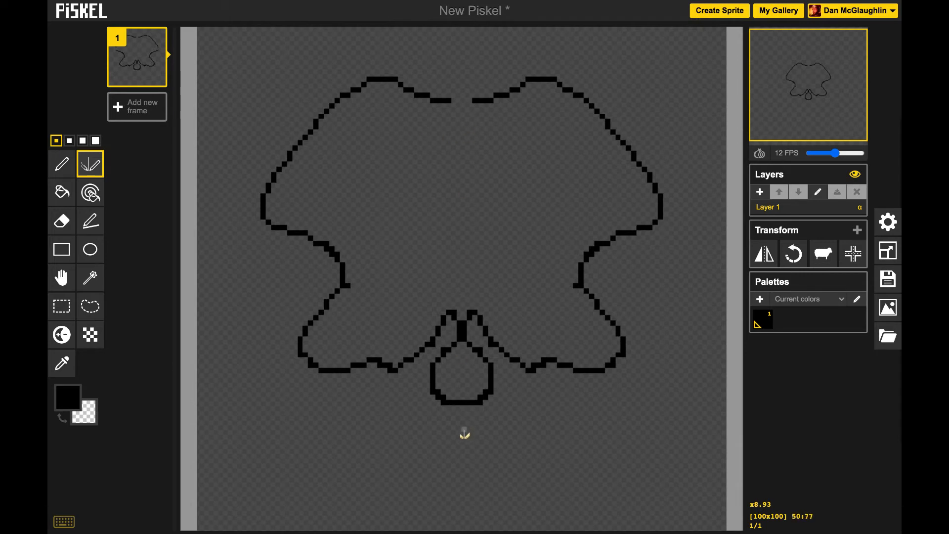
Draw small closed loops mirrored across the horizontal axis and across both axes with the mirror pen
{"action": "mouse_move", "coordinate": [465, 450]}
{"action": "left_mouse_down"}
{"action": "mouse_move", "coordinate": [446, 461]}
{"action": "mouse_move", "coordinate": [448, 482]}
{"action": "mouse_move", "coordinate": [473, 490]}
{"action": "mouse_move", "coordinate": [504, 482]}
{"action": "mouse_move", "coordinate": [513, 457]}
{"action": "mouse_move", "coordinate": [499, 440]}
{"action": "mouse_move", "coordinate": [464, 445]}
{"action": "left_mouse_up"}
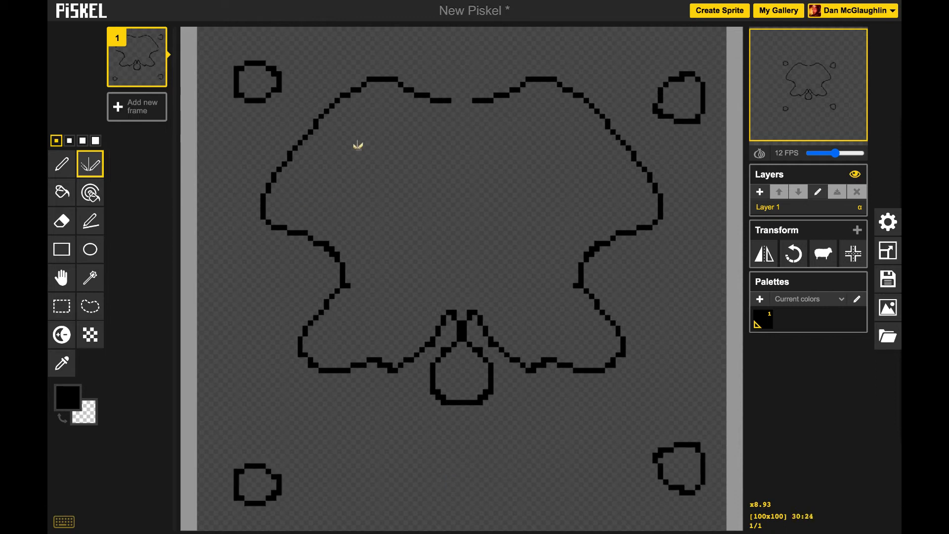
{"action": "mouse_move", "coordinate": [357, 147]}
{"action": "left_mouse_down"}
{"action": "mouse_move", "coordinate": [349, 175]}
{"action": "mouse_move", "coordinate": [374, 184]}
{"action": "mouse_move", "coordinate": [393, 177]}
{"action": "mouse_move", "coordinate": [401, 162]}
{"action": "mouse_move", "coordinate": [387, 143]}
{"action": "mouse_move", "coordinate": [356, 148]}
{"action": "left_mouse_up"}
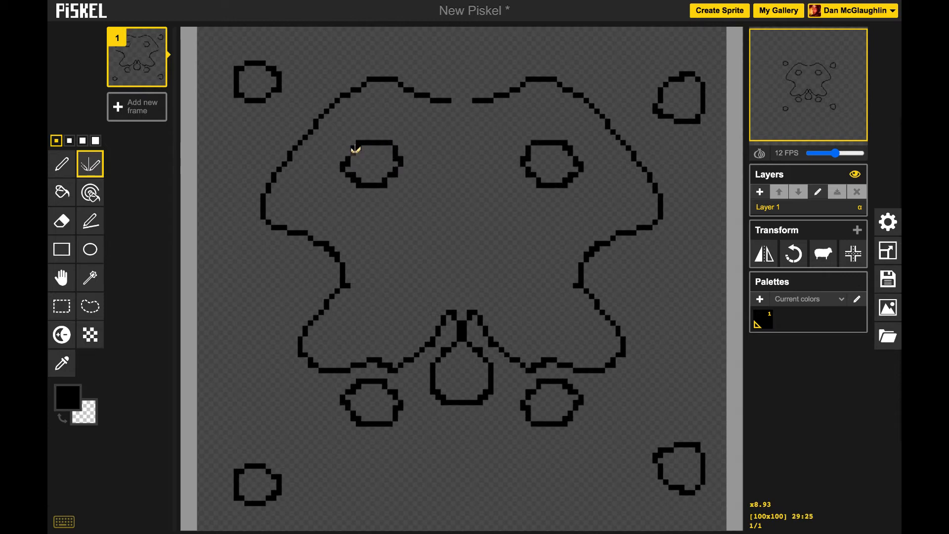
{"action": "mouse_move", "coordinate": [256, 121]}
{"action": "left_mouse_down"}
{"action": "mouse_move", "coordinate": [229, 159]}
{"action": "mouse_move", "coordinate": [273, 170]}
{"action": "mouse_move", "coordinate": [271, 121]}
{"action": "mouse_move", "coordinate": [249, 123]}
{"action": "left_mouse_up"}
Undo all the mirrored drawings until the canvas is empty
{"action": "key", "text": "ctrl+z"}
{"action": "key", "text": "ctrl+z"}
{"action": "key", "text": "ctrl+z"}
{"action": "key", "text": "ctrl+z"}
{"action": "key", "text": "ctrl+z"}
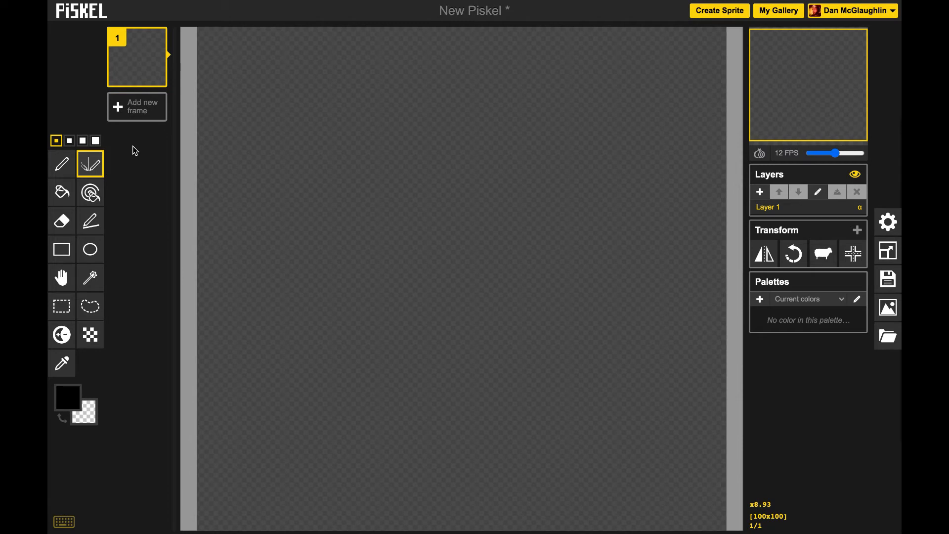
Draw a rough closed black outline in the canvas's upper half with the Pen tool and fill it black with the Paint bucket
{"action": "left_click", "coordinate": [62, 196]}
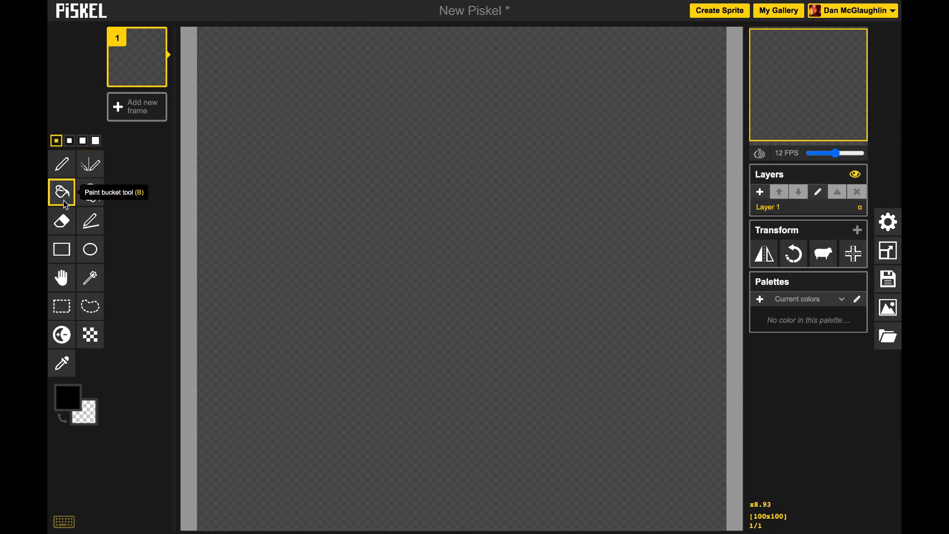
{"action": "key", "text": "p"}
{"action": "mouse_move", "coordinate": [399, 121]}
{"action": "left_mouse_down"}
{"action": "mouse_move", "coordinate": [415, 310]}
{"action": "mouse_move", "coordinate": [530, 245]}
{"action": "mouse_move", "coordinate": [538, 230]}
{"action": "left_mouse_up"}
{"action": "mouse_move", "coordinate": [536, 185]}
{"action": "left_mouse_down"}
{"action": "mouse_move", "coordinate": [502, 132]}
{"action": "mouse_move", "coordinate": [474, 117]}
{"action": "mouse_move", "coordinate": [440, 107]}
{"action": "mouse_move", "coordinate": [399, 123]}
{"action": "left_mouse_up"}
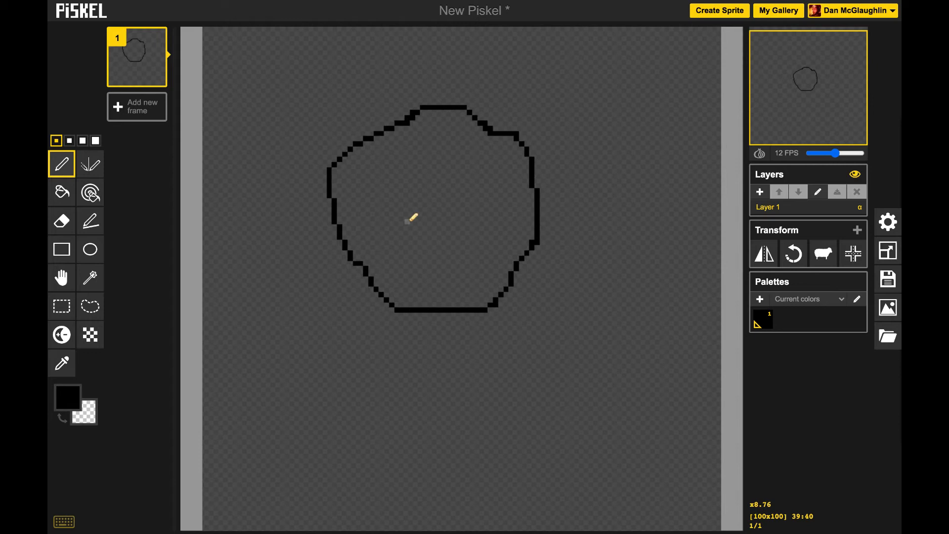
{"action": "left_click", "coordinate": [62, 192]}
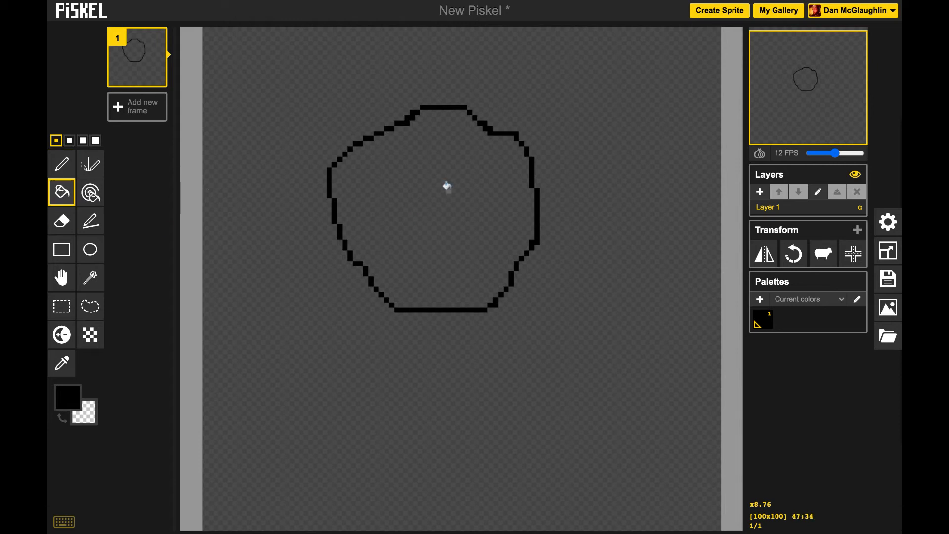
{"action": "left_click", "coordinate": [446, 186]}
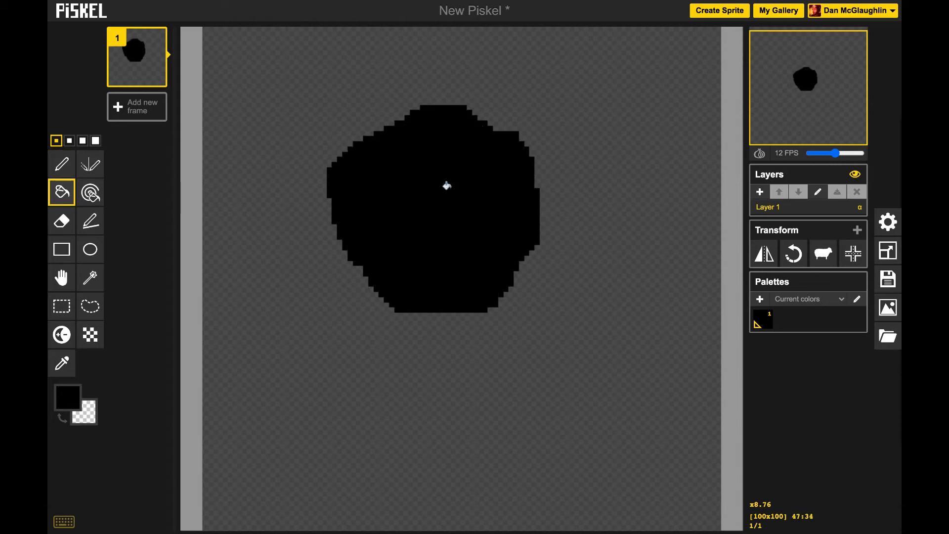
Set the primary colour to bright green (#54fd13) and fill the black shape with it
{"action": "left_click", "coordinate": [69, 398]}
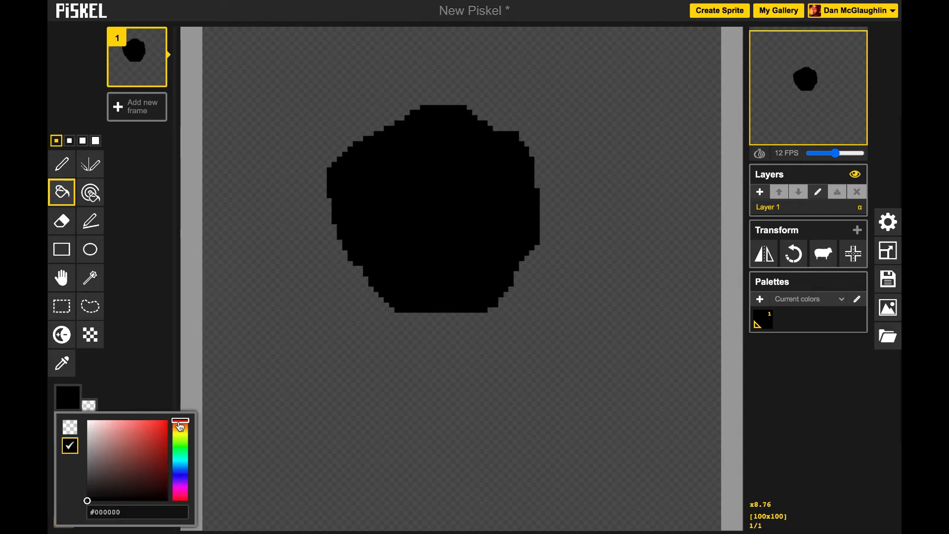
{"action": "mouse_move", "coordinate": [180, 426]}
{"action": "left_mouse_down"}
{"action": "mouse_move", "coordinate": [185, 465]}
{"action": "mouse_move", "coordinate": [181, 443]}
{"action": "mouse_move", "coordinate": [156, 423]}
{"action": "mouse_move", "coordinate": [149, 433]}
{"action": "mouse_move", "coordinate": [117, 432]}
{"action": "mouse_move", "coordinate": [119, 461]}
{"action": "mouse_move", "coordinate": [162, 424]}
{"action": "left_mouse_up"}
{"action": "left_click", "coordinate": [150, 435]}
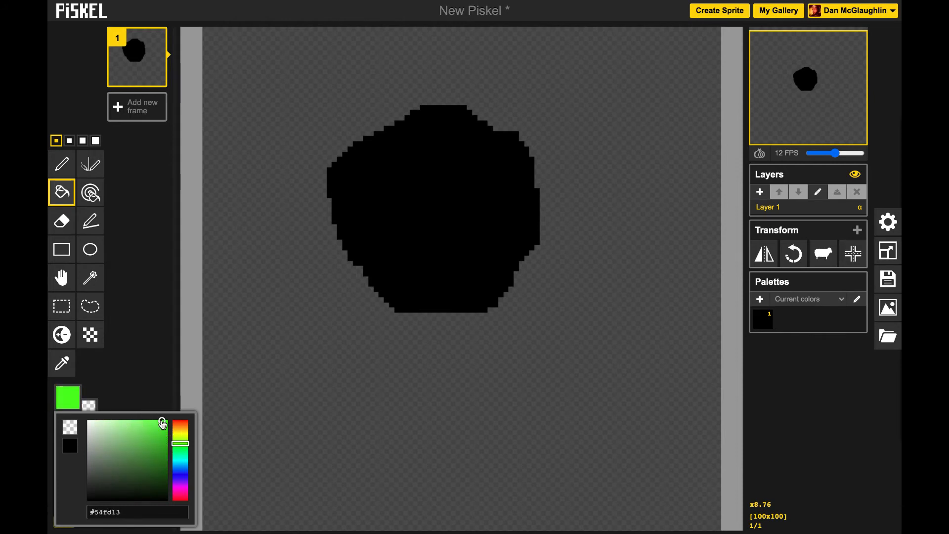
{"action": "left_click", "coordinate": [393, 197]}
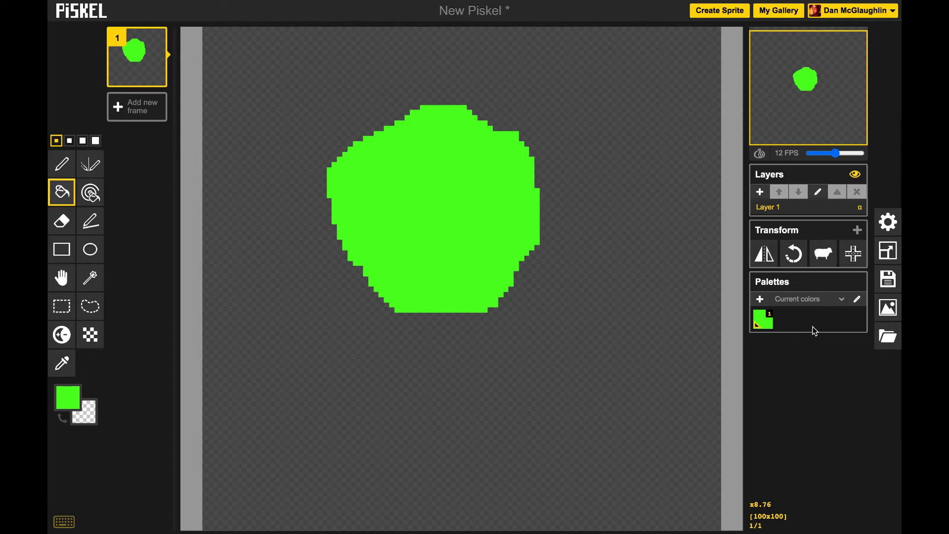
Draw a red (#fd1313) squiggle in the green shape's lower right and paint over part of it with the palette's green
{"action": "left_click", "coordinate": [62, 164]}
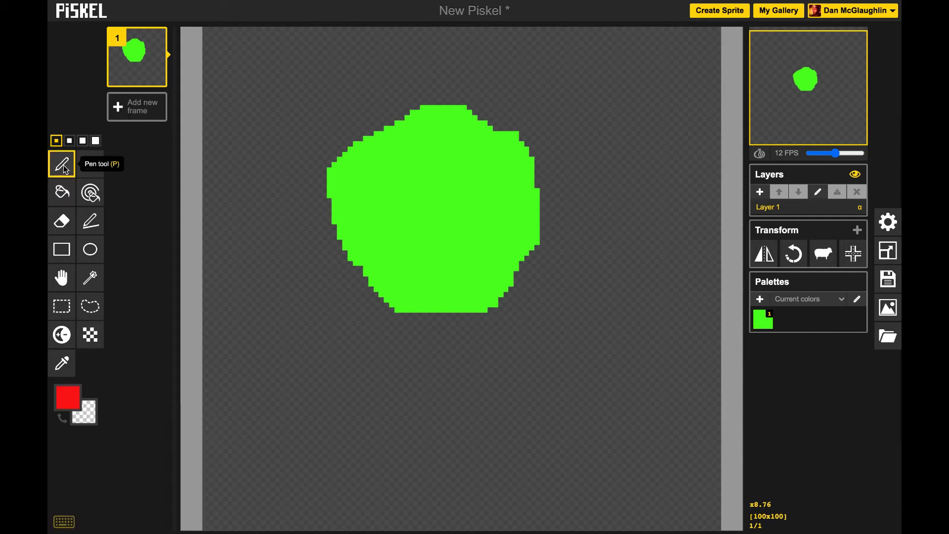
{"action": "mouse_move", "coordinate": [487, 211]}
{"action": "left_mouse_down"}
{"action": "mouse_move", "coordinate": [477, 284]}
{"action": "mouse_move", "coordinate": [490, 248]}
{"action": "left_mouse_up"}
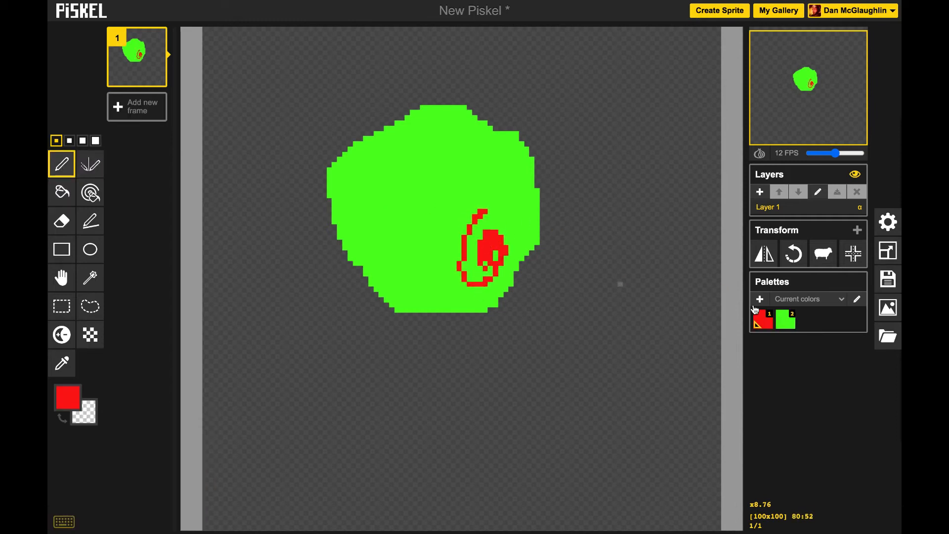
{"action": "left_click", "coordinate": [785, 319]}
{"action": "mouse_move", "coordinate": [502, 251]}
{"action": "left_mouse_down"}
{"action": "mouse_move", "coordinate": [495, 243]}
{"action": "mouse_move", "coordinate": [490, 259]}
{"action": "left_mouse_up"}
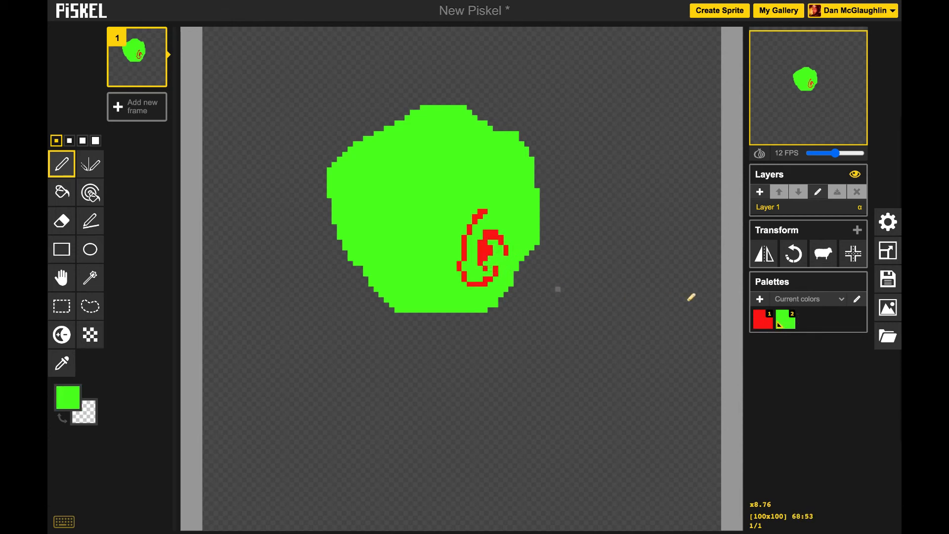
Draw a red loop in the green shape's upper part and an L-shaped red line along its lower left
{"action": "left_click", "coordinate": [762, 321]}
{"action": "mouse_move", "coordinate": [401, 158]}
{"action": "left_mouse_down"}
{"action": "mouse_move", "coordinate": [399, 185]}
{"action": "mouse_move", "coordinate": [449, 180]}
{"action": "mouse_move", "coordinate": [418, 171]}
{"action": "left_mouse_up"}
{"action": "left_click_drag", "start_coordinate": [382, 212], "coordinate": [438, 299]}
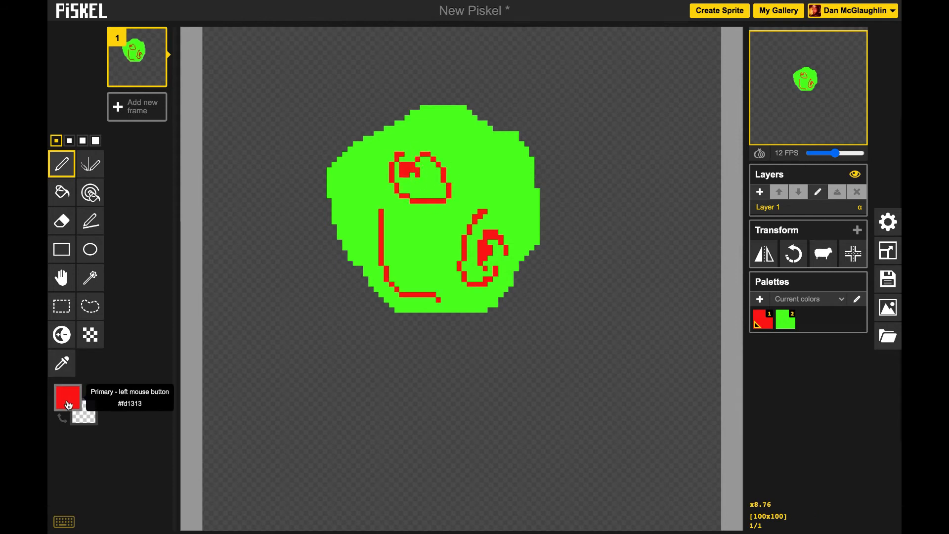
Sample the shape's green, the upper loop's red and the green again as primary colour with the Color picker
{"action": "left_click", "coordinate": [62, 365]}
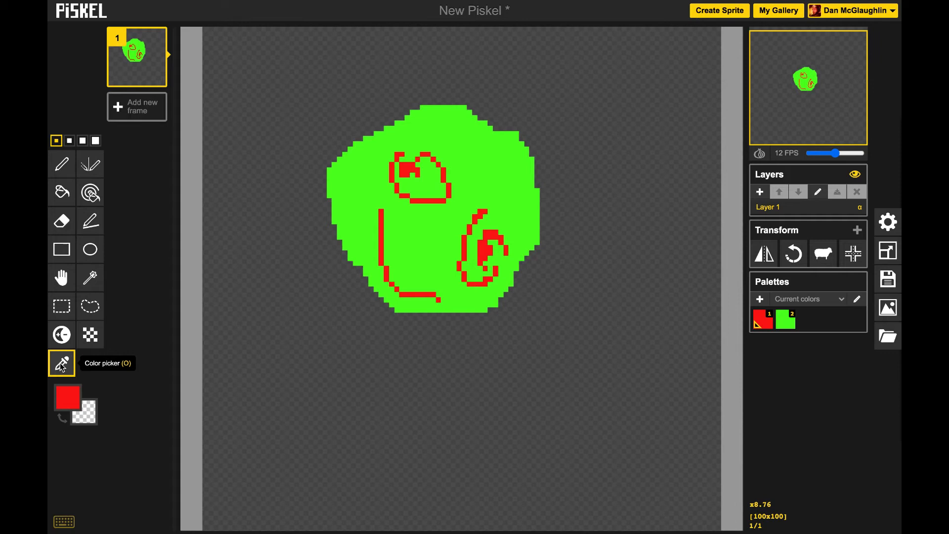
{"action": "left_click", "coordinate": [479, 165]}
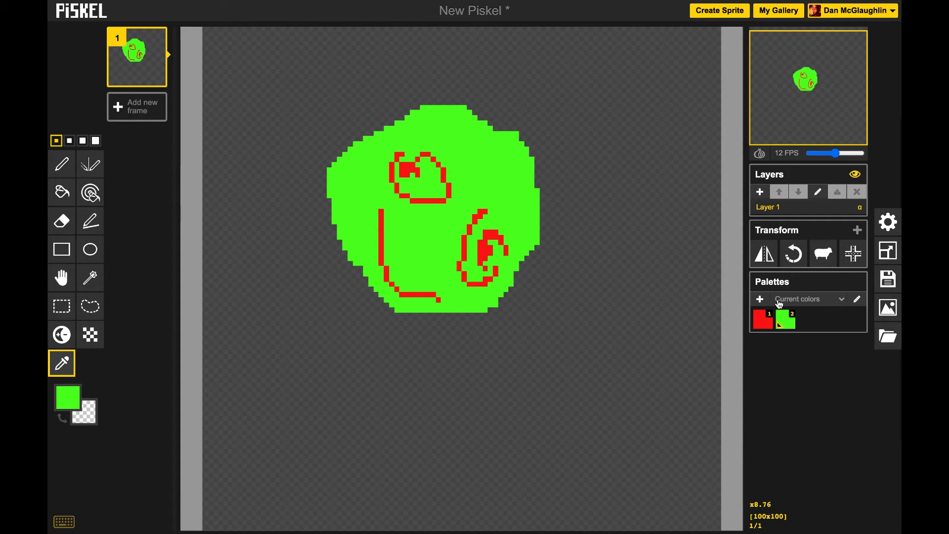
{"action": "left_click", "coordinate": [407, 165]}
{"action": "left_click", "coordinate": [366, 166]}
Recolour all red pixels green at once with the tool that paints all pixels of the same colour
{"action": "left_click", "coordinate": [91, 194]}
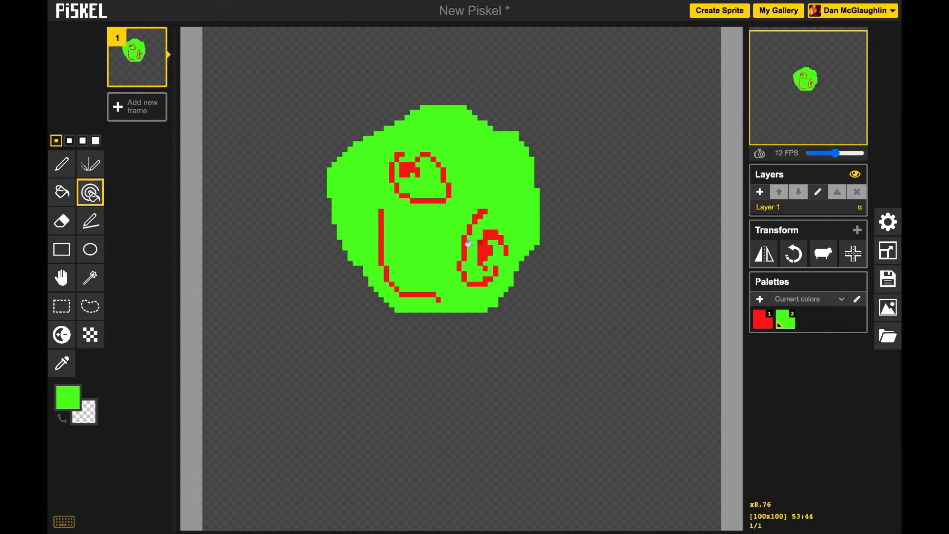
{"action": "left_click", "coordinate": [403, 164]}
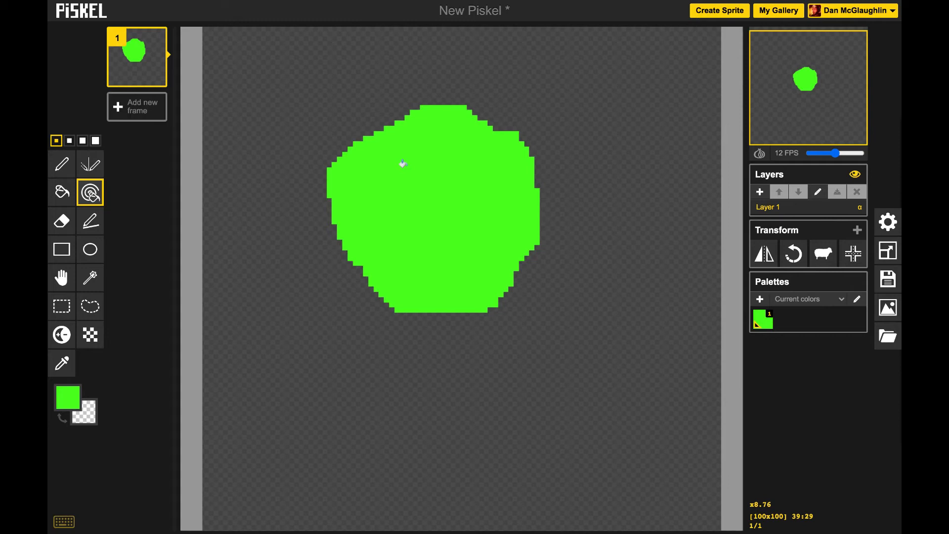
Erase thin zigzag lines in the green shape's upper left, and erase its upper-right edge with the largest eraser size
{"action": "left_click", "coordinate": [67, 223]}
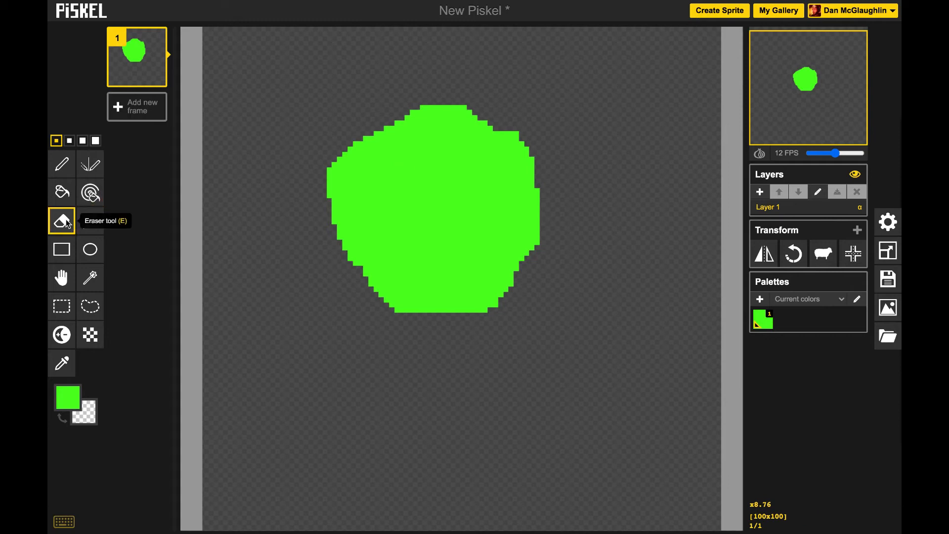
{"action": "mouse_move", "coordinate": [372, 146]}
{"action": "left_mouse_down"}
{"action": "mouse_move", "coordinate": [408, 203]}
{"action": "mouse_move", "coordinate": [391, 159]}
{"action": "mouse_move", "coordinate": [394, 109]}
{"action": "mouse_move", "coordinate": [416, 170]}
{"action": "mouse_move", "coordinate": [438, 105]}
{"action": "left_mouse_up"}
{"action": "left_click", "coordinate": [96, 141]}
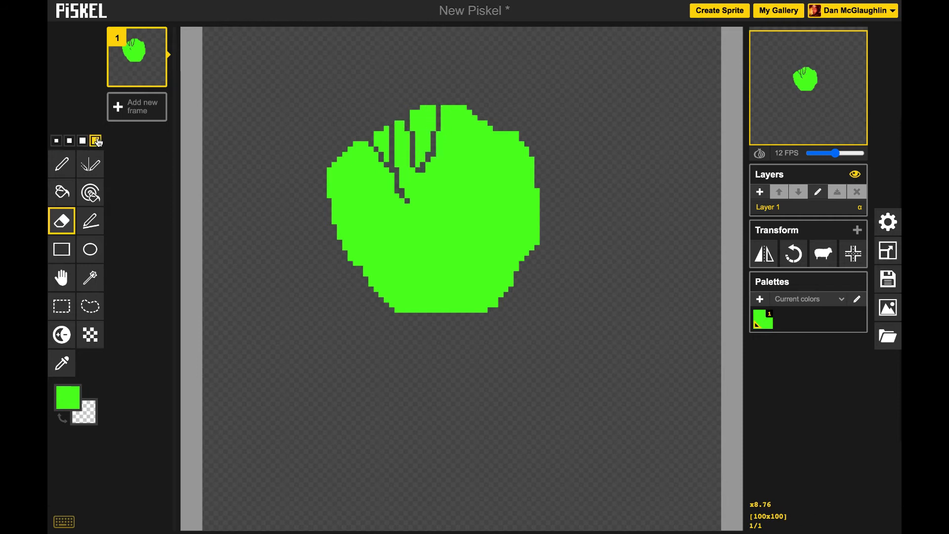
{"action": "left_click", "coordinate": [84, 141]}
{"action": "left_click", "coordinate": [70, 142]}
{"action": "left_click", "coordinate": [58, 142]}
{"action": "left_click", "coordinate": [94, 142]}
{"action": "mouse_move", "coordinate": [476, 105]}
{"action": "left_mouse_down"}
{"action": "mouse_move", "coordinate": [452, 116]}
{"action": "mouse_move", "coordinate": [484, 138]}
{"action": "mouse_move", "coordinate": [424, 123]}
{"action": "mouse_move", "coordinate": [529, 178]}
{"action": "left_mouse_up"}
Draw a triangle subdivided by inner lines below the green shape's lower left, using the Stroke tool at the smallest pen size
{"action": "left_click", "coordinate": [91, 222]}
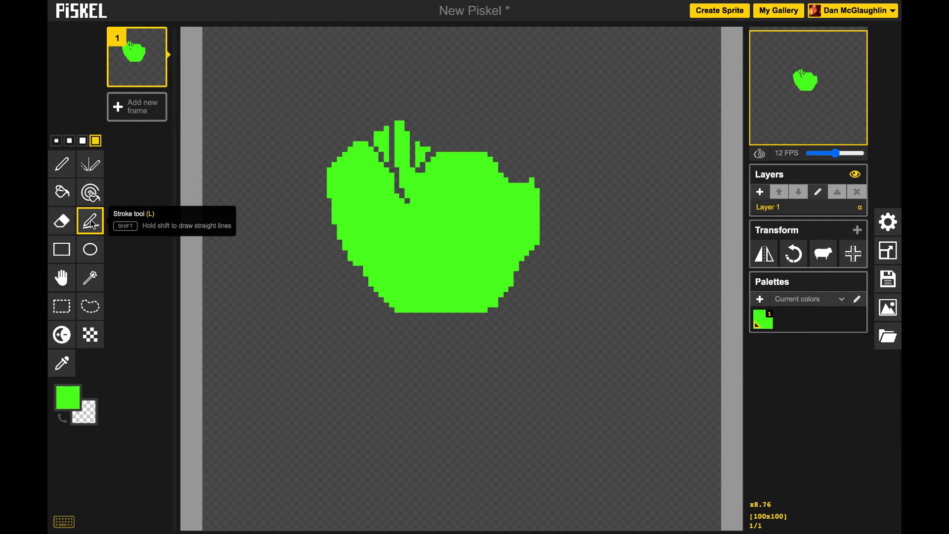
{"action": "left_click", "coordinate": [58, 143]}
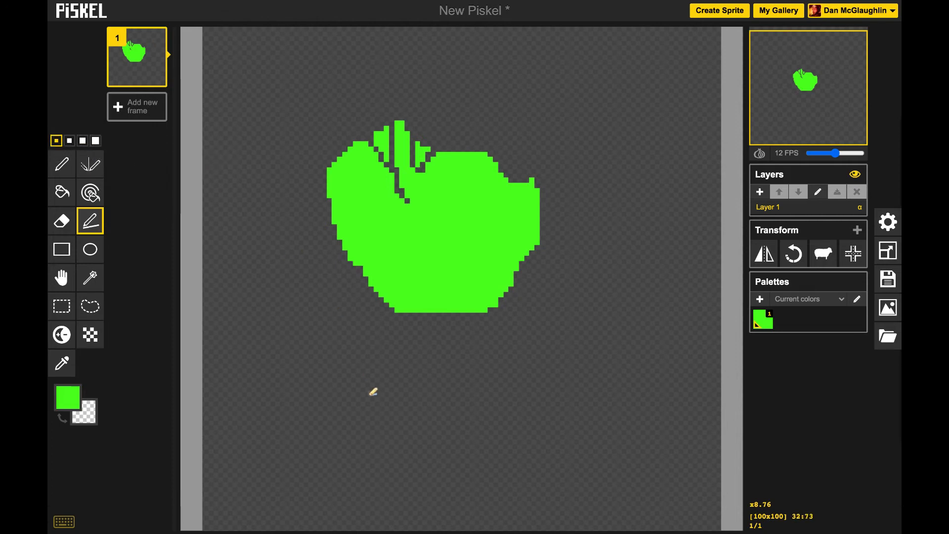
{"action": "mouse_move", "coordinate": [271, 419]}
{"action": "left_mouse_down"}
{"action": "mouse_move", "coordinate": [491, 366]}
{"action": "mouse_move", "coordinate": [554, 374]}
{"action": "mouse_move", "coordinate": [597, 430]}
{"action": "mouse_move", "coordinate": [650, 420]}
{"action": "mouse_move", "coordinate": [691, 362]}
{"action": "mouse_move", "coordinate": [693, 223]}
{"action": "mouse_move", "coordinate": [678, 112]}
{"action": "left_mouse_up"}
{"action": "mouse_move", "coordinate": [680, 75]}
{"action": "left_mouse_down"}
{"action": "mouse_move", "coordinate": [514, 20]}
{"action": "mouse_move", "coordinate": [350, 64]}
{"action": "mouse_move", "coordinate": [252, 122]}
{"action": "mouse_move", "coordinate": [312, 110]}
{"action": "mouse_move", "coordinate": [361, 70]}
{"action": "mouse_move", "coordinate": [244, 102]}
{"action": "mouse_move", "coordinate": [367, 118]}
{"action": "mouse_move", "coordinate": [345, 299]}
{"action": "left_mouse_up"}
{"action": "mouse_move", "coordinate": [345, 299]}
{"action": "left_mouse_down"}
{"action": "mouse_move", "coordinate": [426, 395]}
{"action": "mouse_move", "coordinate": [422, 415]}
{"action": "mouse_move", "coordinate": [406, 420]}
{"action": "left_mouse_up"}
{"action": "left_click_drag", "start_coordinate": [405, 420], "coordinate": [276, 420]}
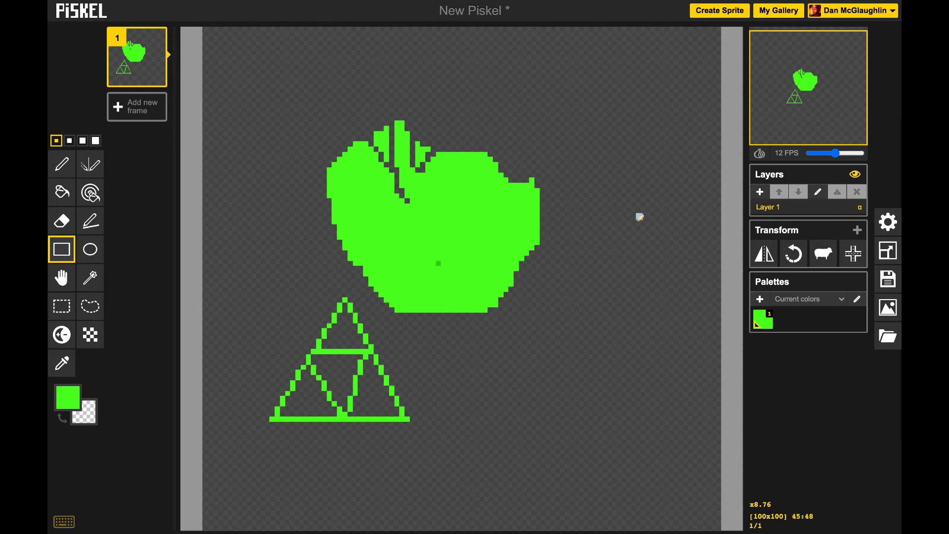
Draw an upright green rectangle outline in the canvas's upper right and a square outline below it
{"action": "left_click_drag", "start_coordinate": [593, 95], "coordinate": [691, 218]}
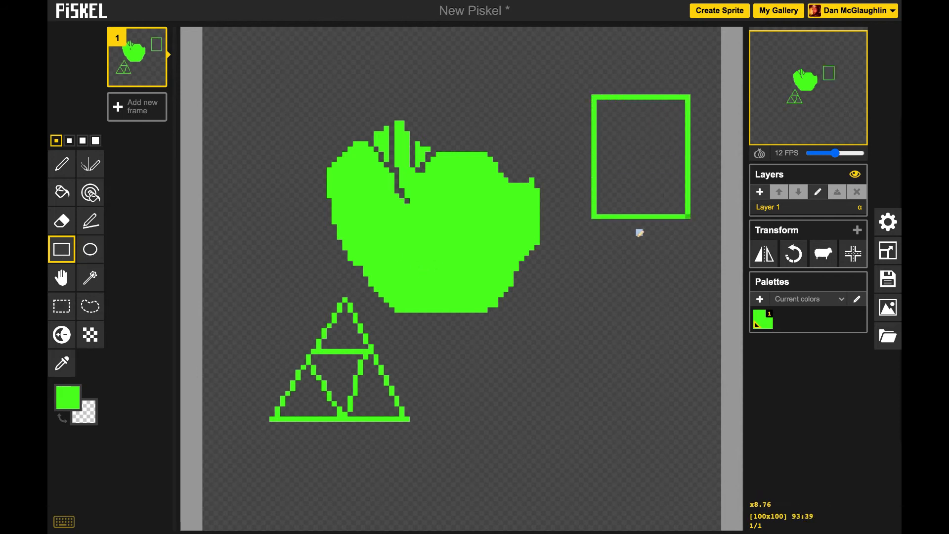
{"action": "left_click_drag", "start_coordinate": [554, 264], "coordinate": [651, 367]}
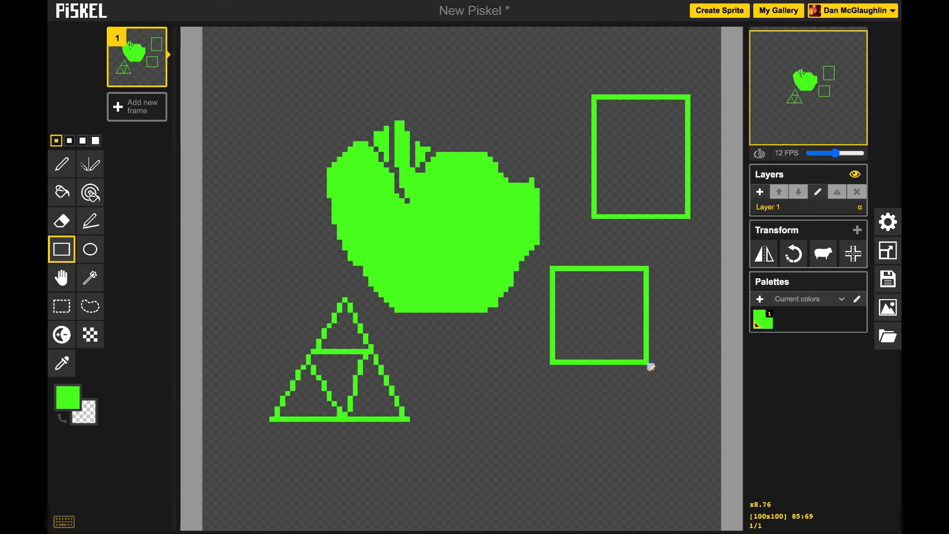
Draw a tall green ellipse in the canvas's upper left and a circle near its lower centre with the Circle tool
{"action": "left_click", "coordinate": [90, 250]}
{"action": "left_click_drag", "start_coordinate": [237, 49], "coordinate": [303, 194]}
{"action": "left_click_drag", "start_coordinate": [435, 390], "coordinate": [542, 492]}
Shift the whole drawing up and slightly right with the Move tool
{"action": "left_click", "coordinate": [64, 281]}
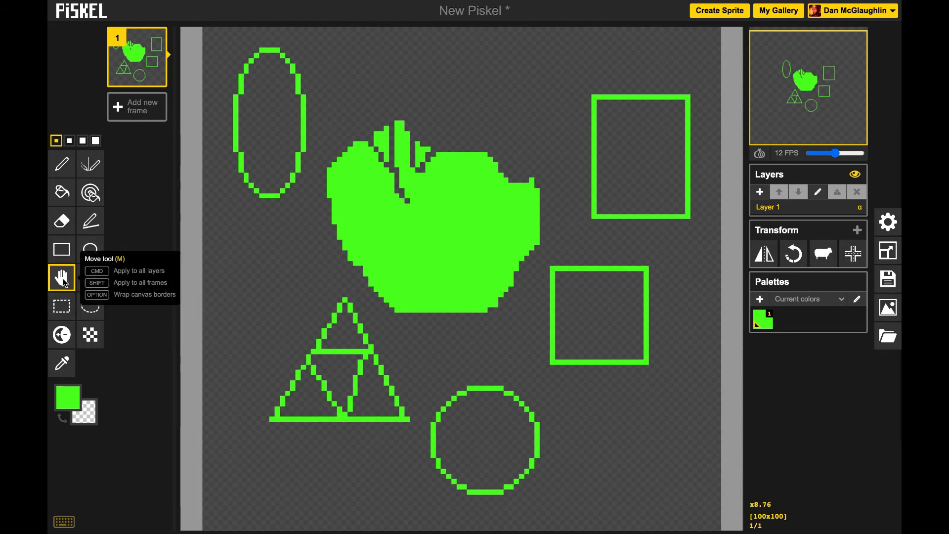
{"action": "mouse_move", "coordinate": [393, 213]}
{"action": "left_mouse_down"}
{"action": "mouse_move", "coordinate": [392, 176]}
{"action": "mouse_move", "coordinate": [371, 222]}
{"action": "mouse_move", "coordinate": [460, 250]}
{"action": "mouse_move", "coordinate": [385, 339]}
{"action": "mouse_move", "coordinate": [346, 437]}
{"action": "mouse_move", "coordinate": [372, 452]}
{"action": "mouse_move", "coordinate": [454, 449]}
{"action": "mouse_move", "coordinate": [450, 361]}
{"action": "mouse_move", "coordinate": [400, 177]}
{"action": "left_mouse_up"}
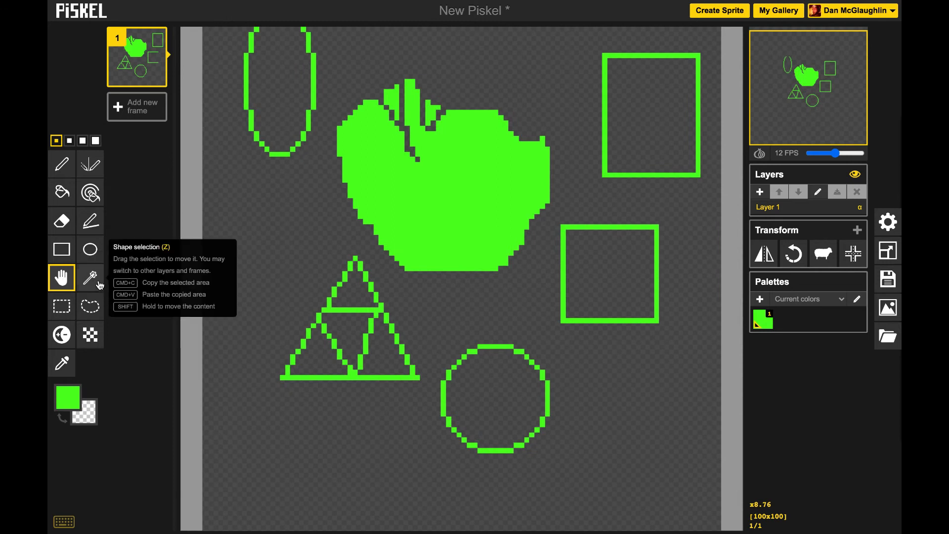
Select the large green shape with Shape selection and paste a copy in the canvas's lower right
{"action": "left_click", "coordinate": [98, 284]}
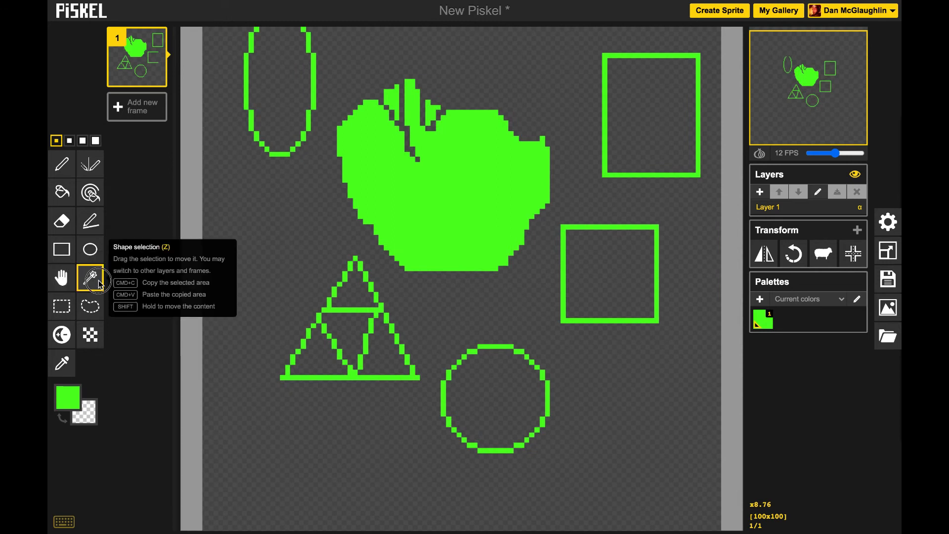
{"action": "left_click", "coordinate": [471, 189]}
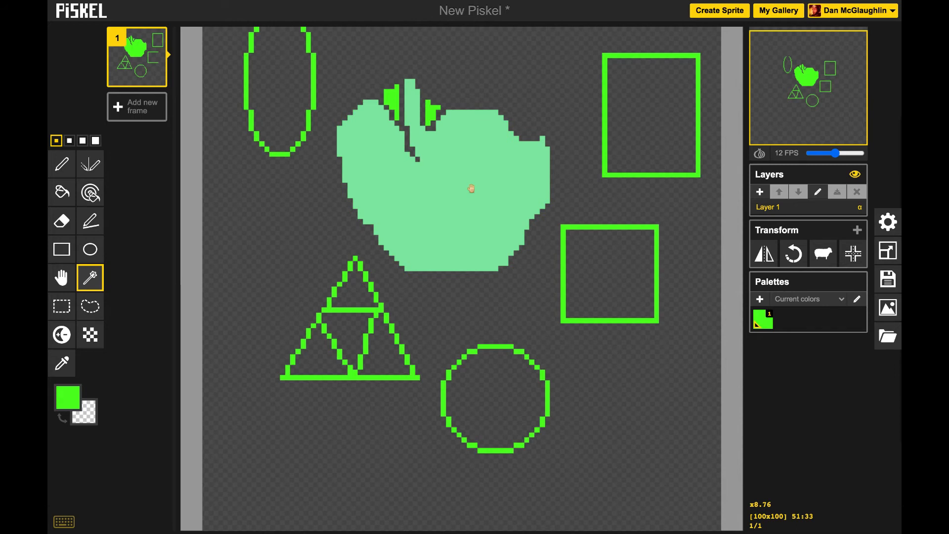
{"action": "left_click_drag", "start_coordinate": [469, 188], "coordinate": [623, 432]}
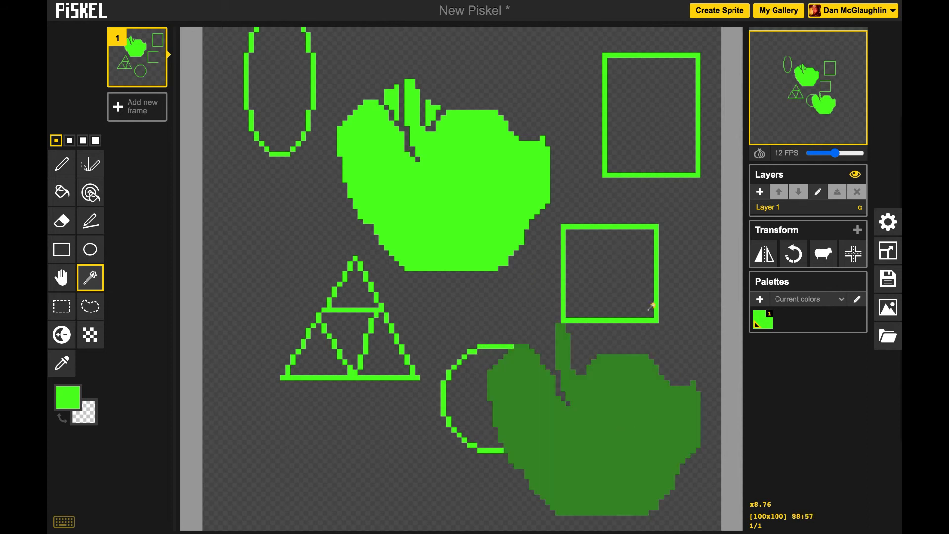
Reselect the original large green shape, cut it from its place and paste it in the canvas's lower left
{"action": "left_click", "coordinate": [446, 209]}
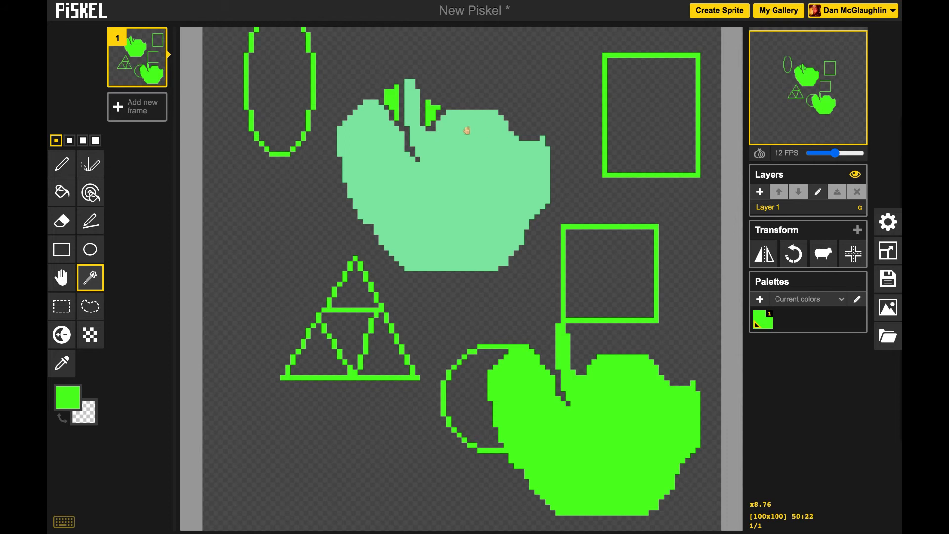
{"action": "key", "text": "Delete"}
{"action": "left_click_drag", "start_coordinate": [468, 169], "coordinate": [329, 410]}
{"action": "key", "text": "ctrl+v"}
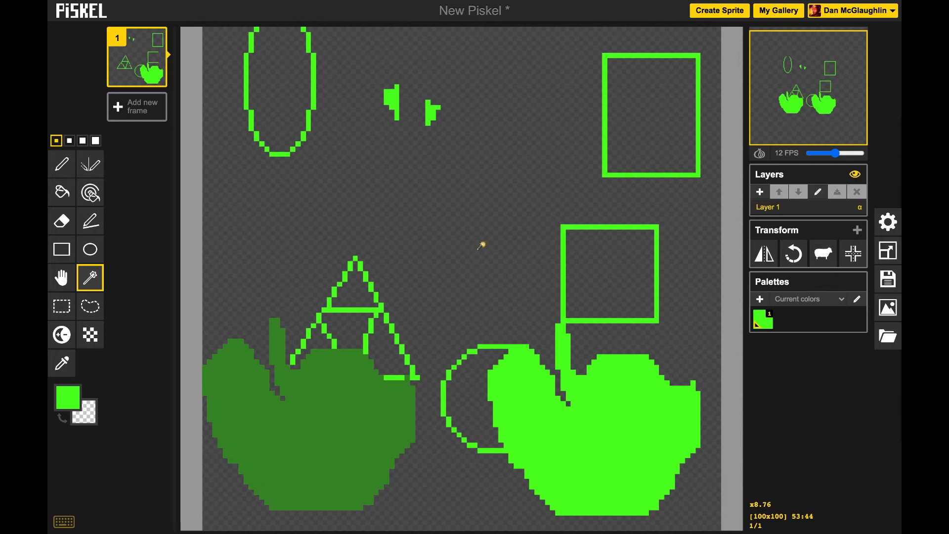
Select the lower part of the tall ellipse with Rectangle selection and move it down and to the right
{"action": "left_click", "coordinate": [62, 309]}
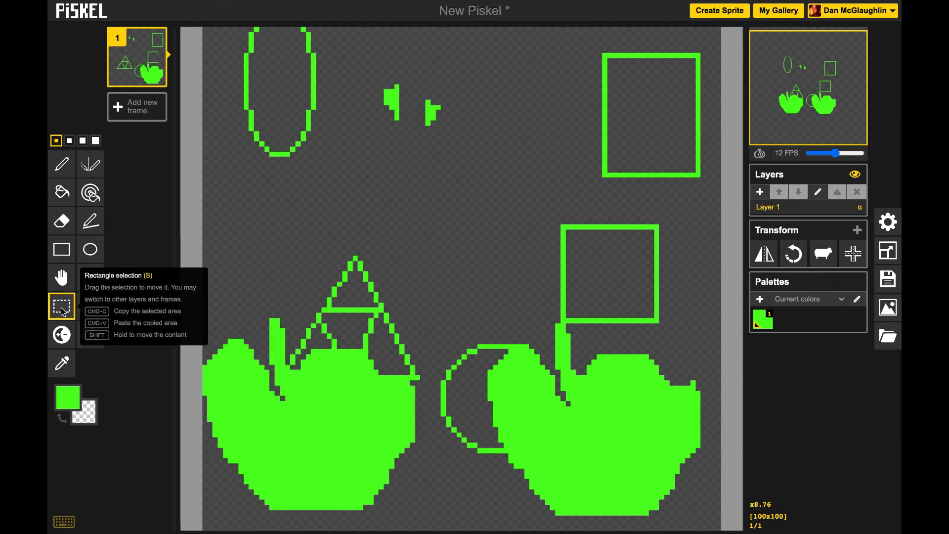
{"action": "left_click_drag", "start_coordinate": [224, 81], "coordinate": [325, 208]}
{"action": "left_click_drag", "start_coordinate": [300, 181], "coordinate": [324, 157]}
{"action": "key", "text": "Delete"}
{"action": "mouse_move", "coordinate": [324, 149]}
{"action": "left_mouse_down"}
{"action": "mouse_move", "coordinate": [378, 194]}
{"action": "mouse_move", "coordinate": [500, 221]}
{"action": "left_mouse_up"}
Paste a copy of the lower square outline near the canvas centre and make a freehand lasso selection in the upper left
{"action": "left_click_drag", "start_coordinate": [542, 221], "coordinate": [686, 327]}
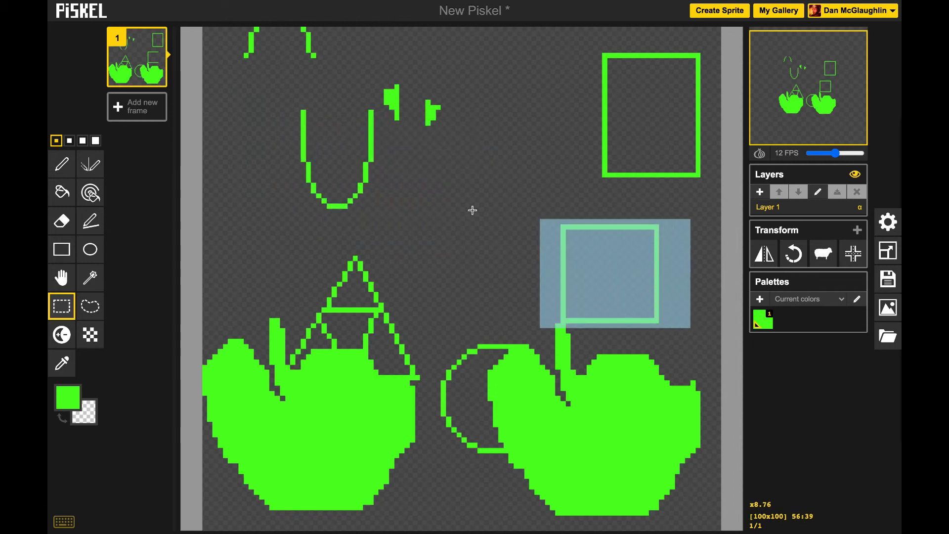
{"action": "left_click_drag", "start_coordinate": [549, 253], "coordinate": [404, 165]}
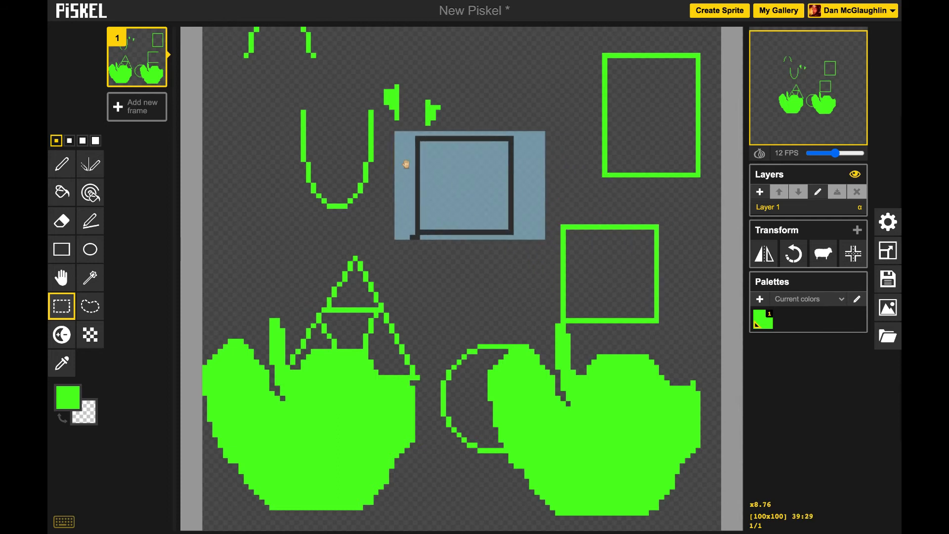
{"action": "key", "text": "h"}
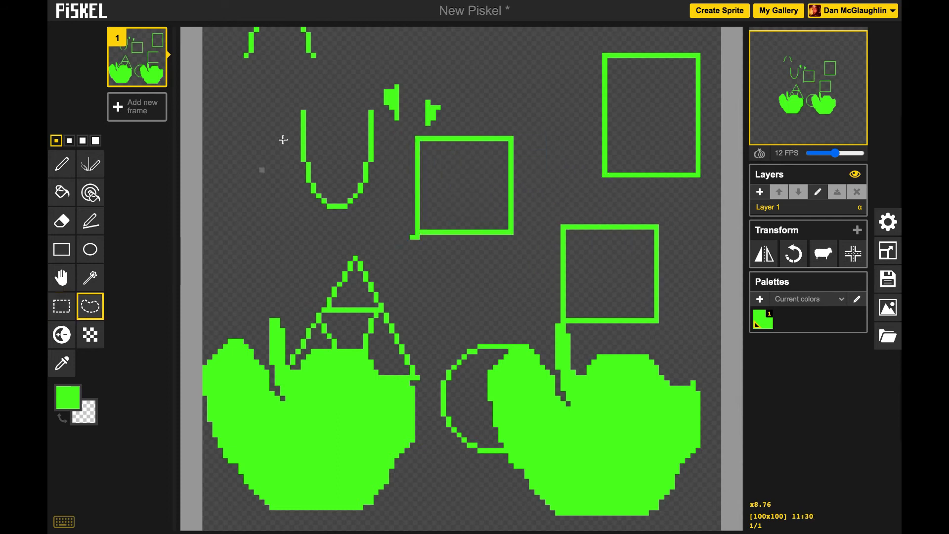
{"action": "mouse_move", "coordinate": [318, 80]}
{"action": "left_mouse_down"}
{"action": "mouse_move", "coordinate": [280, 106]}
{"action": "mouse_move", "coordinate": [261, 152]}
{"action": "mouse_move", "coordinate": [371, 225]}
{"action": "mouse_move", "coordinate": [400, 211]}
{"action": "mouse_move", "coordinate": [415, 126]}
{"action": "mouse_move", "coordinate": [389, 98]}
{"action": "mouse_move", "coordinate": [343, 107]}
{"action": "mouse_move", "coordinate": [332, 122]}
{"action": "mouse_move", "coordinate": [347, 86]}
{"action": "mouse_move", "coordinate": [370, 76]}
{"action": "mouse_move", "coordinate": [397, 83]}
{"action": "mouse_move", "coordinate": [411, 100]}
{"action": "mouse_move", "coordinate": [429, 215]}
{"action": "mouse_move", "coordinate": [399, 240]}
{"action": "mouse_move", "coordinate": [365, 255]}
{"action": "mouse_move", "coordinate": [284, 242]}
{"action": "mouse_move", "coordinate": [226, 197]}
{"action": "mouse_move", "coordinate": [229, 146]}
{"action": "mouse_move", "coordinate": [269, 103]}
{"action": "left_mouse_up"}
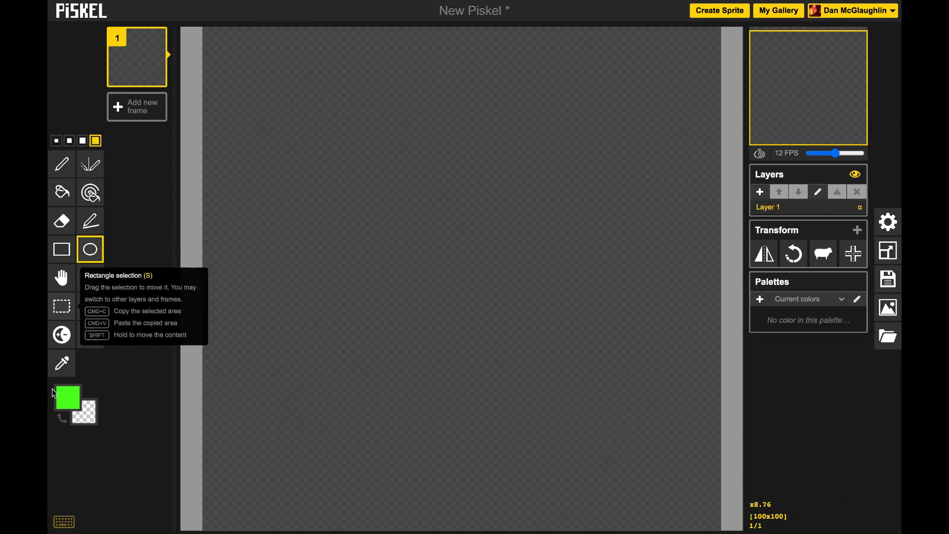
Set the primary colour to red (#fd2813) and draw a large filled circle in the canvas centre, using the smallest pen size
{"action": "left_click", "coordinate": [68, 398]}
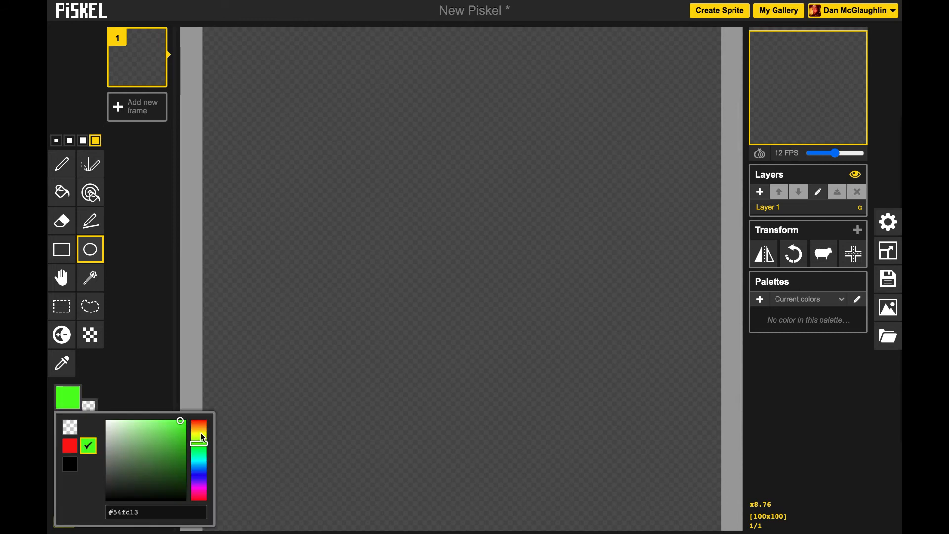
{"action": "left_click_drag", "start_coordinate": [202, 437], "coordinate": [202, 425]}
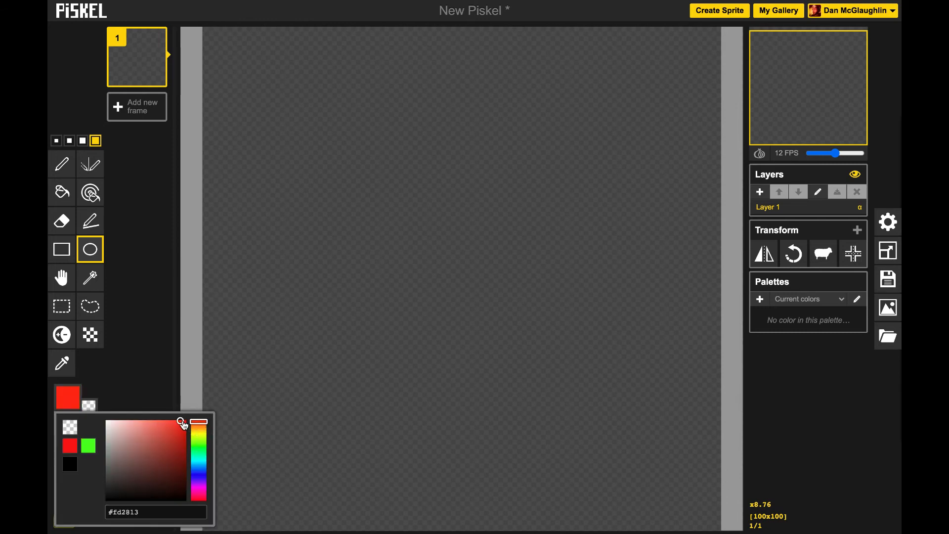
{"action": "left_click", "coordinate": [81, 253]}
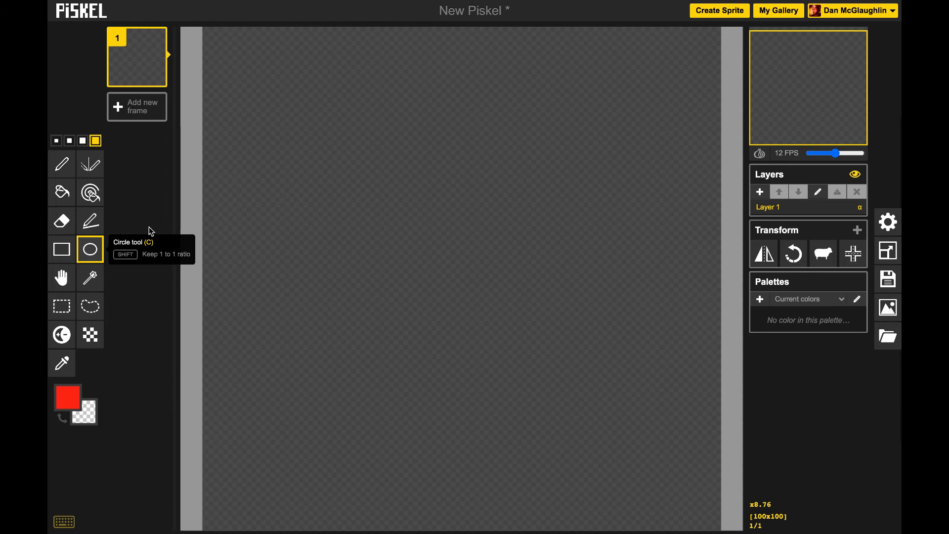
{"action": "left_click", "coordinate": [56, 141]}
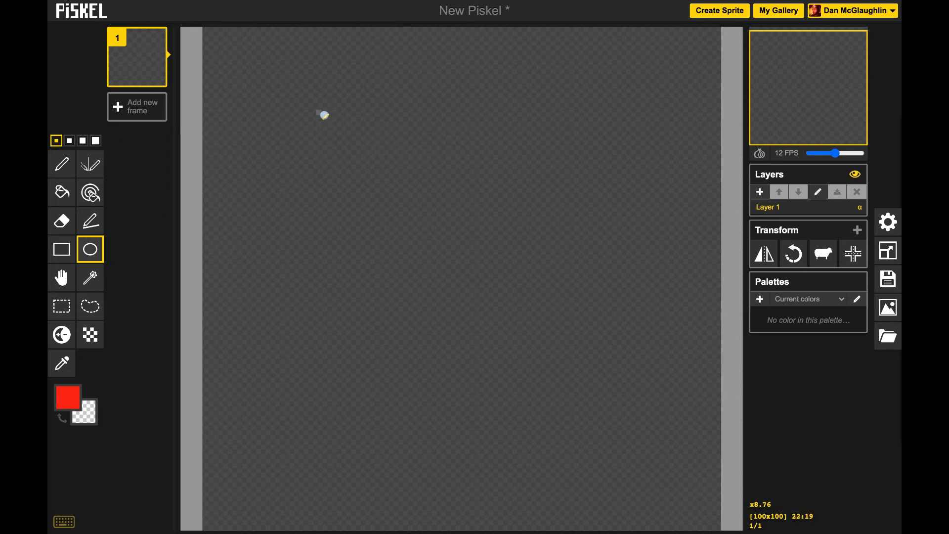
{"action": "left_click_drag", "start_coordinate": [307, 127], "coordinate": [681, 439]}
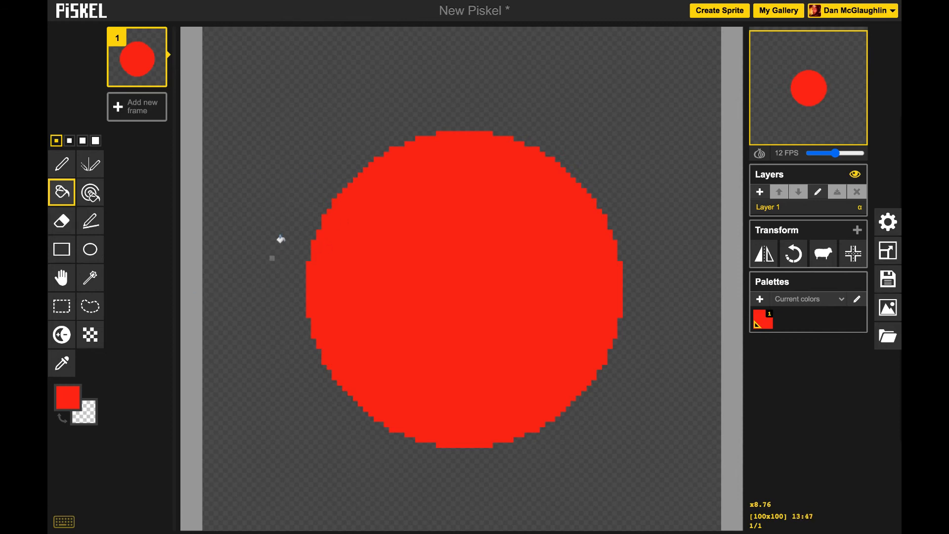
Lighten a small spot in the red circle's upper right to white with the Lighten tool
{"action": "left_click", "coordinate": [67, 341]}
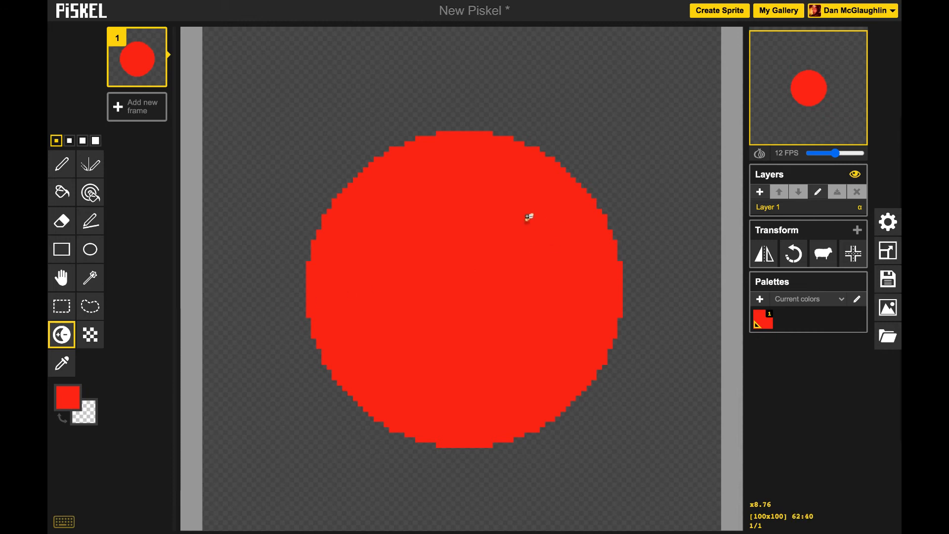
{"action": "left_click_drag", "start_coordinate": [533, 231], "coordinate": [535, 223]}
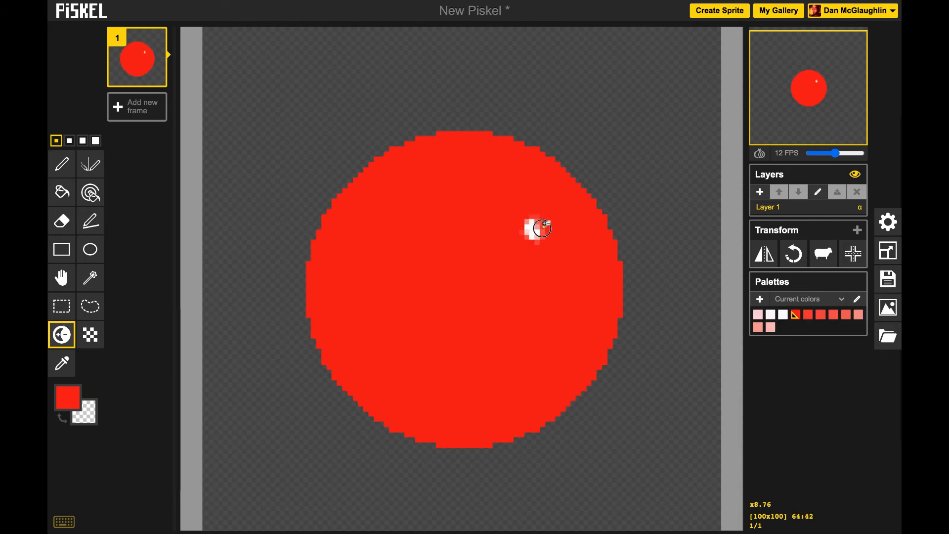
{"action": "left_click_drag", "start_coordinate": [526, 229], "coordinate": [534, 236]}
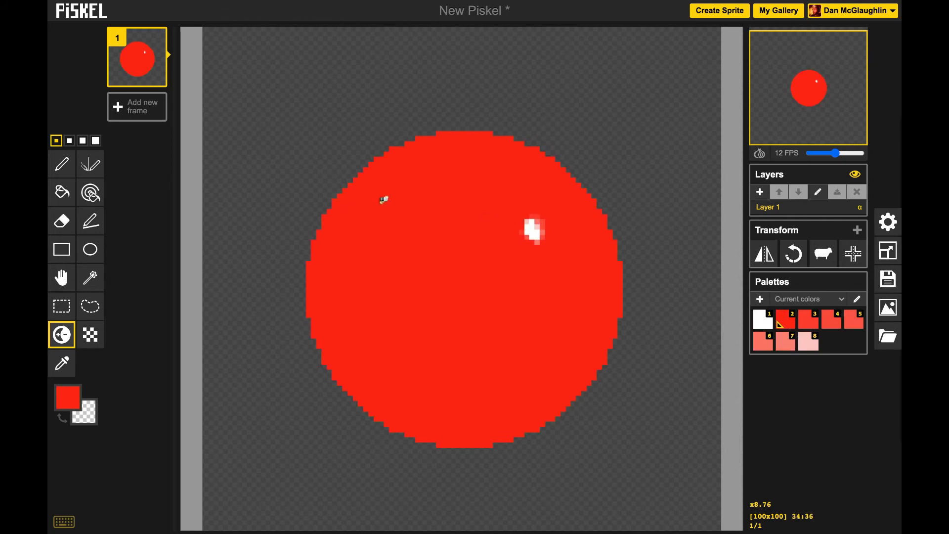
Lighten a broad irregular highlight around the white spot with the largest pen size
{"action": "left_click", "coordinate": [96, 140]}
{"action": "mouse_move", "coordinate": [529, 242]}
{"action": "left_mouse_down"}
{"action": "mouse_move", "coordinate": [514, 205]}
{"action": "mouse_move", "coordinate": [499, 249]}
{"action": "mouse_move", "coordinate": [541, 271]}
{"action": "mouse_move", "coordinate": [553, 240]}
{"action": "mouse_move", "coordinate": [534, 206]}
{"action": "mouse_move", "coordinate": [517, 205]}
{"action": "mouse_move", "coordinate": [500, 226]}
{"action": "mouse_move", "coordinate": [522, 198]}
{"action": "mouse_move", "coordinate": [496, 246]}
{"action": "mouse_move", "coordinate": [547, 265]}
{"action": "mouse_move", "coordinate": [562, 237]}
{"action": "left_mouse_up"}
{"action": "key", "text": "ctrl+z"}
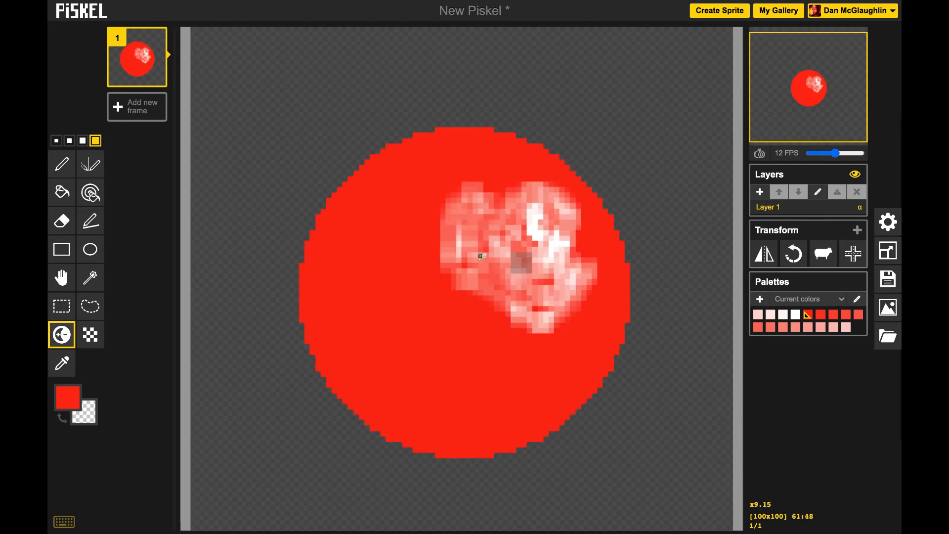
{"action": "mouse_move", "coordinate": [520, 262]}
{"action": "left_mouse_down"}
{"action": "mouse_move", "coordinate": [494, 297]}
{"action": "mouse_move", "coordinate": [501, 245]}
{"action": "left_mouse_up"}
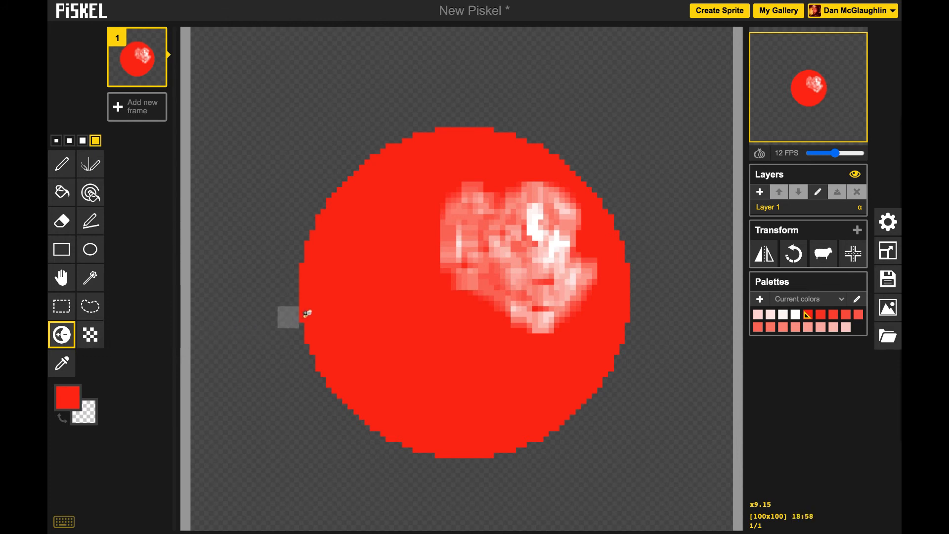
Darken the red circle's left and lower edges with the Lighten tool's darken mode to shade it like a ball
{"action": "mouse_move", "coordinate": [312, 319]}
{"action": "left_mouse_down"}
{"action": "mouse_move", "coordinate": [342, 202]}
{"action": "mouse_move", "coordinate": [305, 257]}
{"action": "mouse_move", "coordinate": [303, 287]}
{"action": "mouse_move", "coordinate": [318, 333]}
{"action": "mouse_move", "coordinate": [376, 414]}
{"action": "mouse_move", "coordinate": [476, 457]}
{"action": "mouse_move", "coordinate": [427, 455]}
{"action": "mouse_move", "coordinate": [390, 439]}
{"action": "mouse_move", "coordinate": [325, 382]}
{"action": "mouse_move", "coordinate": [301, 317]}
{"action": "mouse_move", "coordinate": [319, 235]}
{"action": "mouse_move", "coordinate": [348, 193]}
{"action": "mouse_move", "coordinate": [316, 244]}
{"action": "mouse_move", "coordinate": [289, 336]}
{"action": "mouse_move", "coordinate": [324, 373]}
{"action": "mouse_move", "coordinate": [335, 247]}
{"action": "mouse_move", "coordinate": [348, 218]}
{"action": "mouse_move", "coordinate": [336, 290]}
{"action": "mouse_move", "coordinate": [344, 343]}
{"action": "mouse_move", "coordinate": [370, 379]}
{"action": "mouse_move", "coordinate": [426, 429]}
{"action": "mouse_move", "coordinate": [512, 471]}
{"action": "mouse_move", "coordinate": [571, 452]}
{"action": "mouse_move", "coordinate": [420, 399]}
{"action": "mouse_move", "coordinate": [346, 319]}
{"action": "mouse_move", "coordinate": [341, 272]}
{"action": "mouse_move", "coordinate": [354, 181]}
{"action": "mouse_move", "coordinate": [399, 141]}
{"action": "mouse_move", "coordinate": [421, 186]}
{"action": "mouse_move", "coordinate": [386, 180]}
{"action": "mouse_move", "coordinate": [403, 151]}
{"action": "mouse_move", "coordinate": [376, 180]}
{"action": "mouse_move", "coordinate": [357, 219]}
{"action": "mouse_move", "coordinate": [349, 293]}
{"action": "mouse_move", "coordinate": [379, 344]}
{"action": "mouse_move", "coordinate": [446, 405]}
{"action": "mouse_move", "coordinate": [542, 435]}
{"action": "left_mouse_up"}
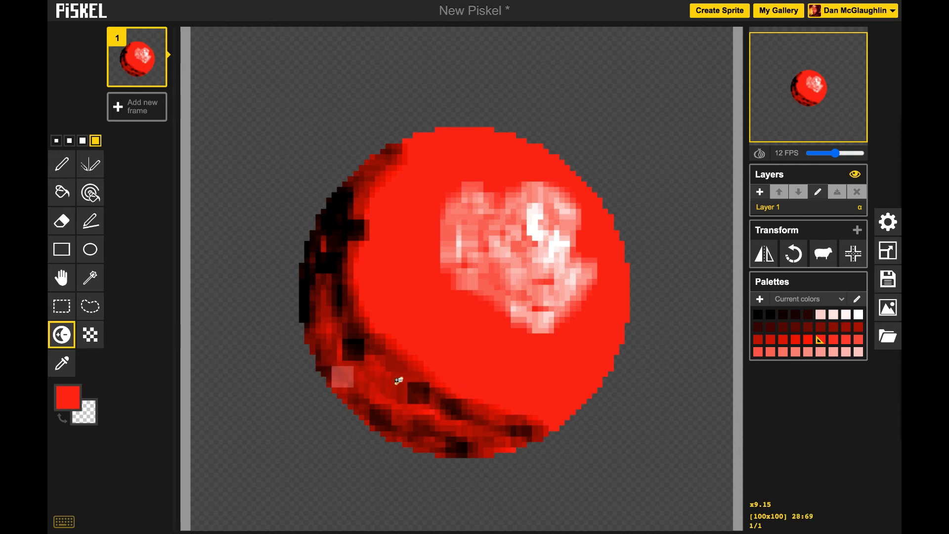
{"action": "left_click", "coordinate": [423, 393]}
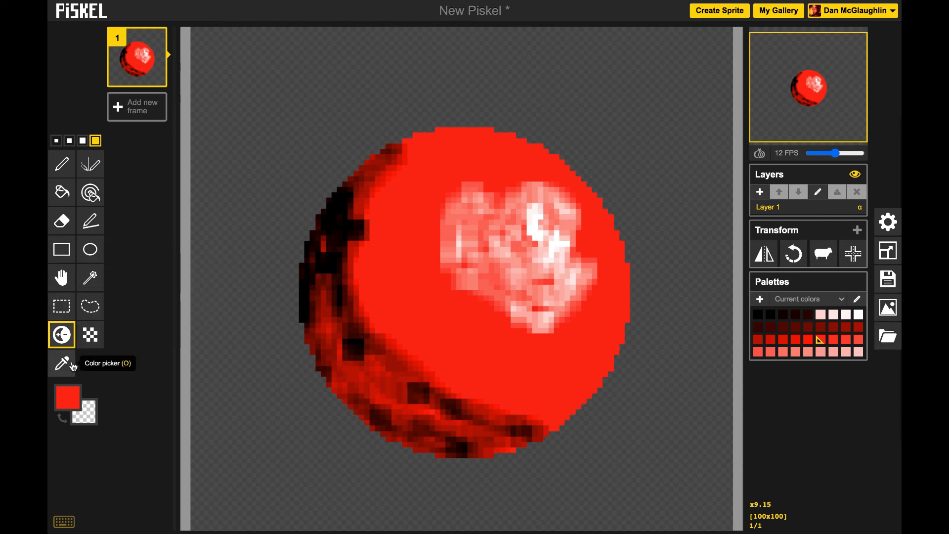
Sample a dark red from the ball's shading and paint it over the mottled left and lower shading with the largest pen
{"action": "left_click", "coordinate": [61, 363]}
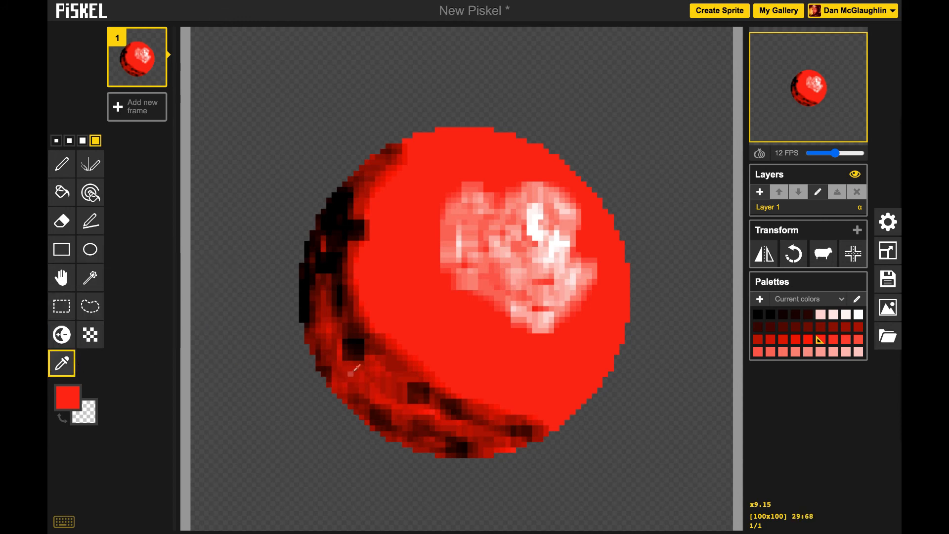
{"action": "left_click", "coordinate": [359, 365]}
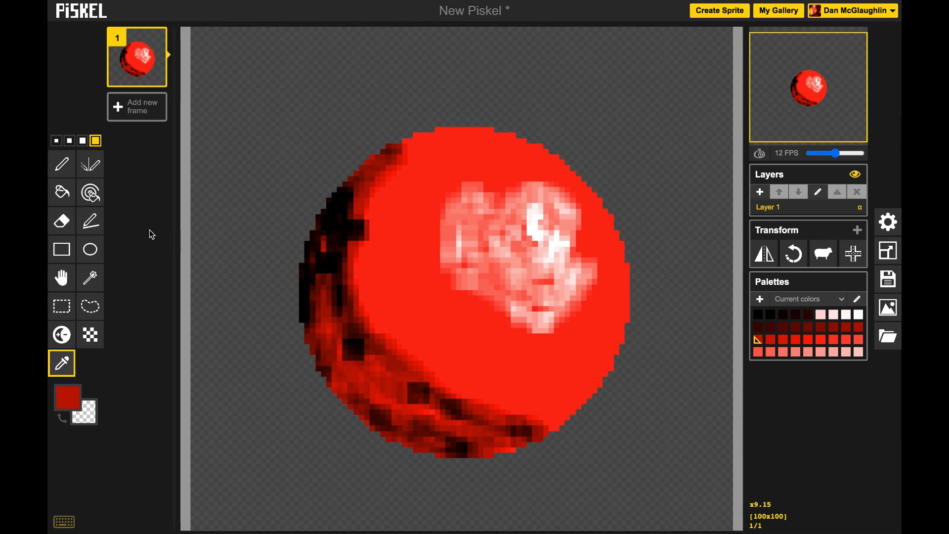
{"action": "left_click", "coordinate": [61, 163]}
{"action": "mouse_move", "coordinate": [354, 322]}
{"action": "left_mouse_down"}
{"action": "mouse_move", "coordinate": [339, 256]}
{"action": "mouse_move", "coordinate": [366, 225]}
{"action": "mouse_move", "coordinate": [371, 170]}
{"action": "mouse_move", "coordinate": [341, 248]}
{"action": "mouse_move", "coordinate": [360, 351]}
{"action": "mouse_move", "coordinate": [473, 440]}
{"action": "mouse_move", "coordinate": [521, 447]}
{"action": "mouse_move", "coordinate": [424, 431]}
{"action": "mouse_move", "coordinate": [367, 373]}
{"action": "left_mouse_up"}
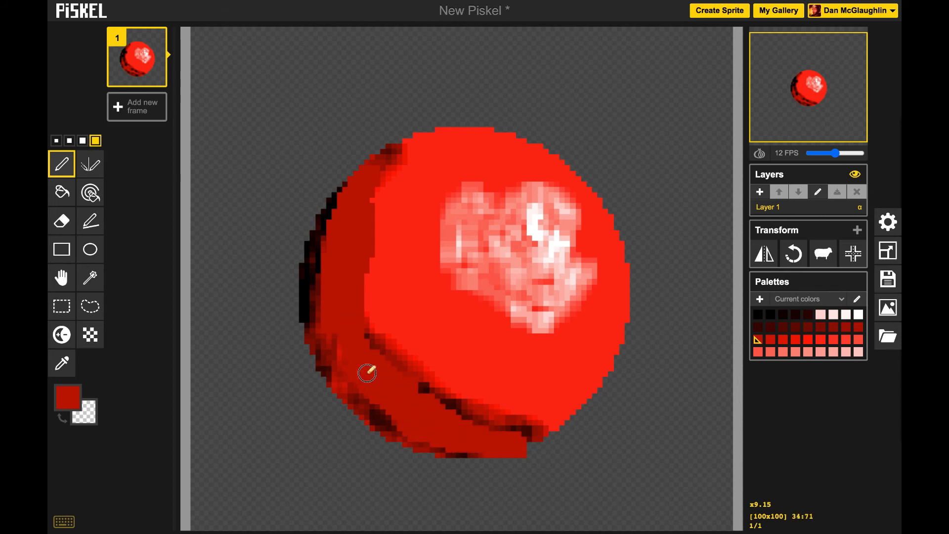
Paint a medium-red band inside the dark red shading and a light-red band around the white highlight with the Pen tool
{"action": "key", "text": "o"}
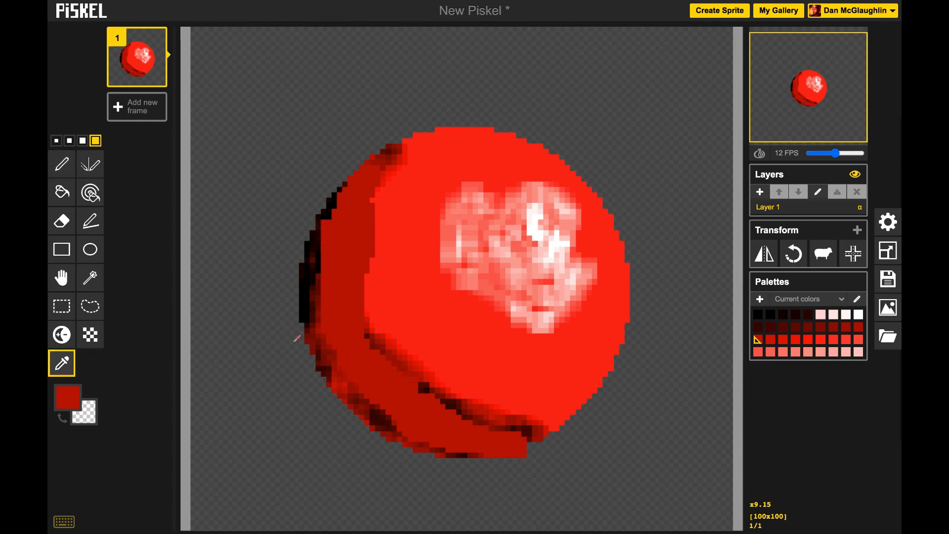
{"action": "left_click", "coordinate": [397, 342]}
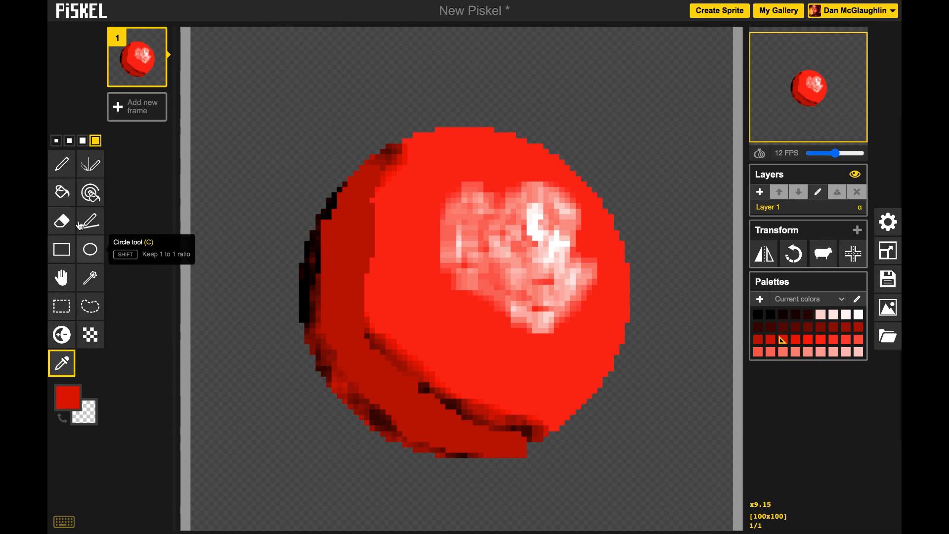
{"action": "left_click", "coordinate": [61, 163]}
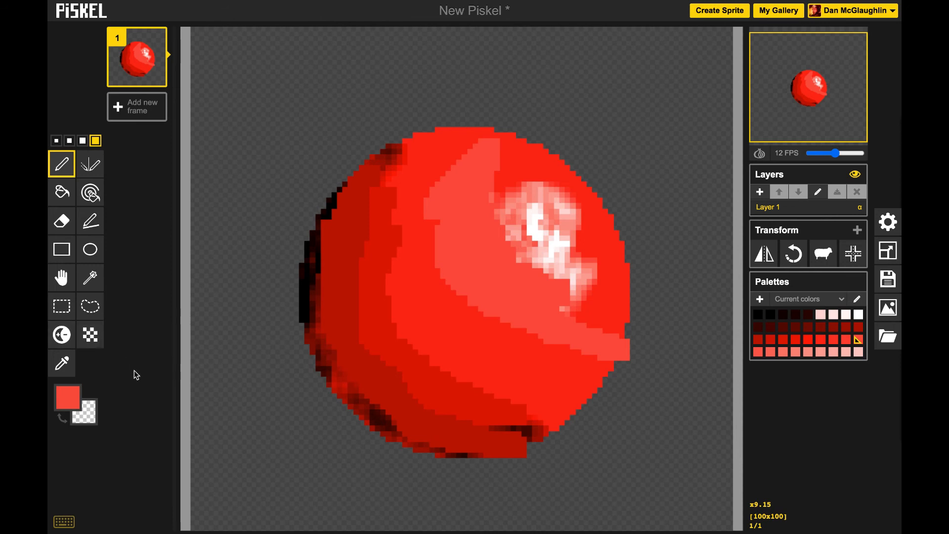
Sample the ball's medium red as secondary colour, keep light red as primary, and dither a broad band across the ball's middle
{"action": "left_click", "coordinate": [90, 335]}
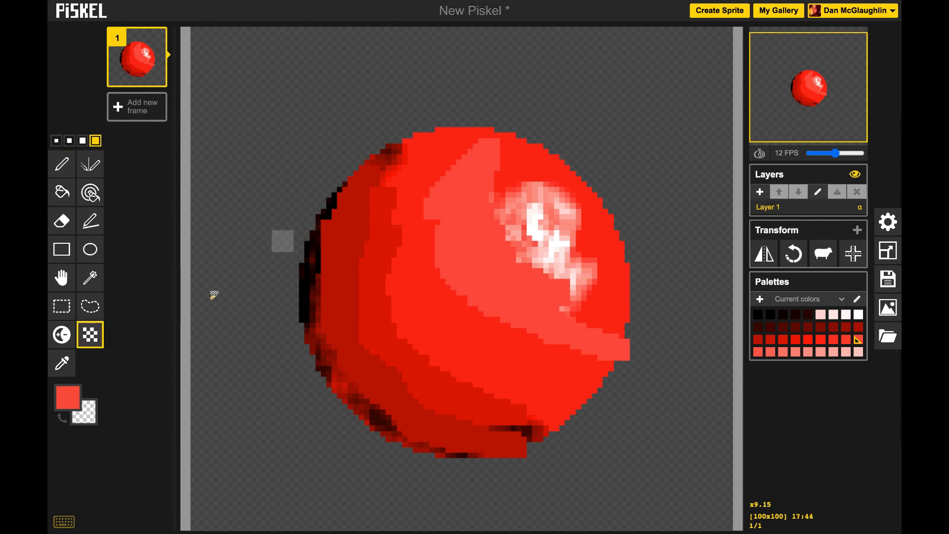
{"action": "left_click", "coordinate": [90, 417]}
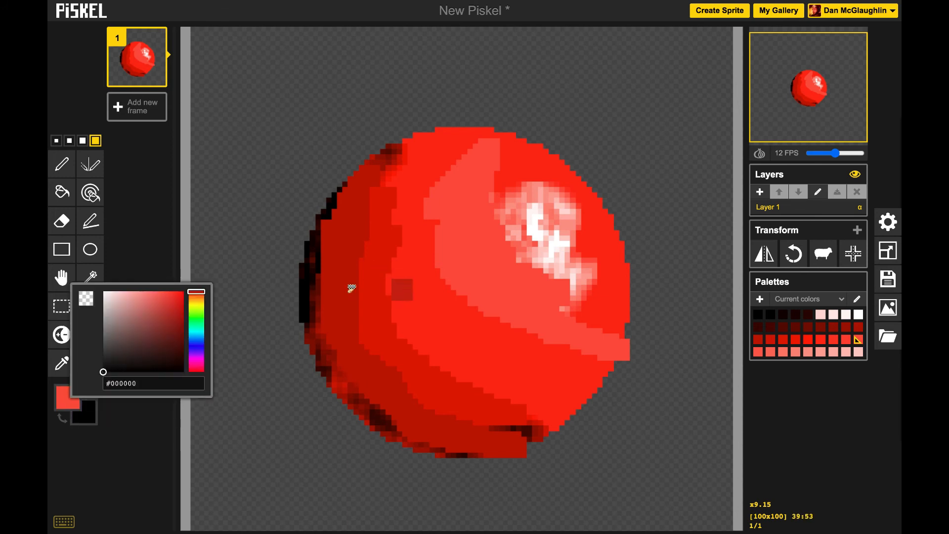
{"action": "left_click", "coordinate": [61, 361]}
{"action": "left_click", "coordinate": [63, 419]}
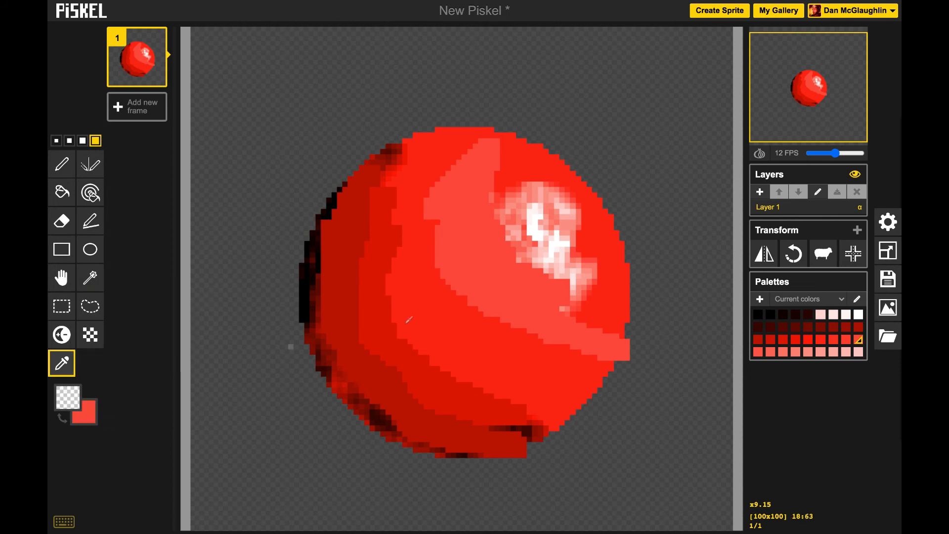
{"action": "left_click", "coordinate": [383, 297]}
{"action": "left_click", "coordinate": [62, 419]}
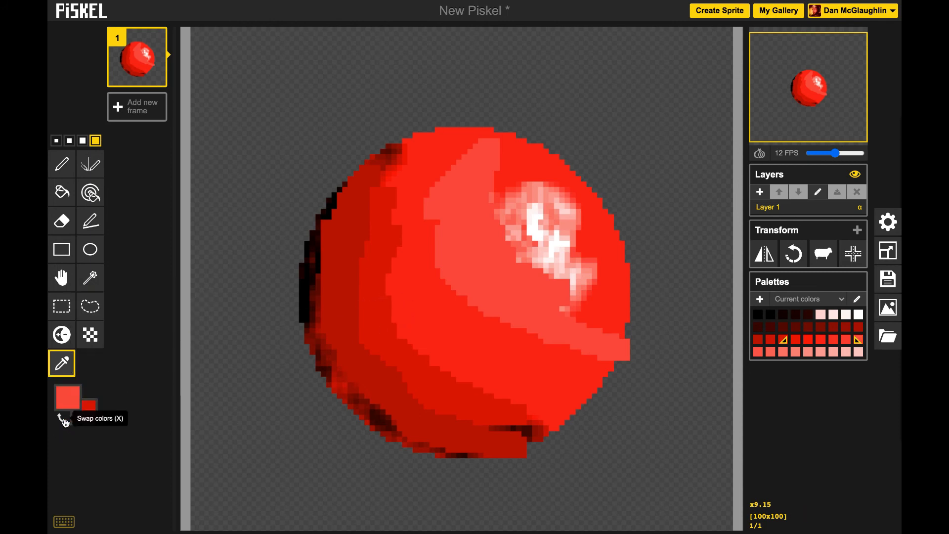
{"action": "left_click", "coordinate": [91, 345]}
{"action": "mouse_move", "coordinate": [422, 208]}
{"action": "left_mouse_down"}
{"action": "mouse_move", "coordinate": [426, 173]}
{"action": "mouse_move", "coordinate": [416, 215]}
{"action": "mouse_move", "coordinate": [429, 248]}
{"action": "mouse_move", "coordinate": [596, 366]}
{"action": "mouse_move", "coordinate": [579, 383]}
{"action": "mouse_move", "coordinate": [467, 322]}
{"action": "mouse_move", "coordinate": [392, 225]}
{"action": "mouse_move", "coordinate": [388, 314]}
{"action": "mouse_move", "coordinate": [432, 339]}
{"action": "mouse_move", "coordinate": [396, 278]}
{"action": "mouse_move", "coordinate": [453, 338]}
{"action": "mouse_move", "coordinate": [565, 394]}
{"action": "mouse_move", "coordinate": [521, 398]}
{"action": "mouse_move", "coordinate": [407, 336]}
{"action": "mouse_move", "coordinate": [381, 296]}
{"action": "mouse_move", "coordinate": [364, 208]}
{"action": "left_mouse_up"}
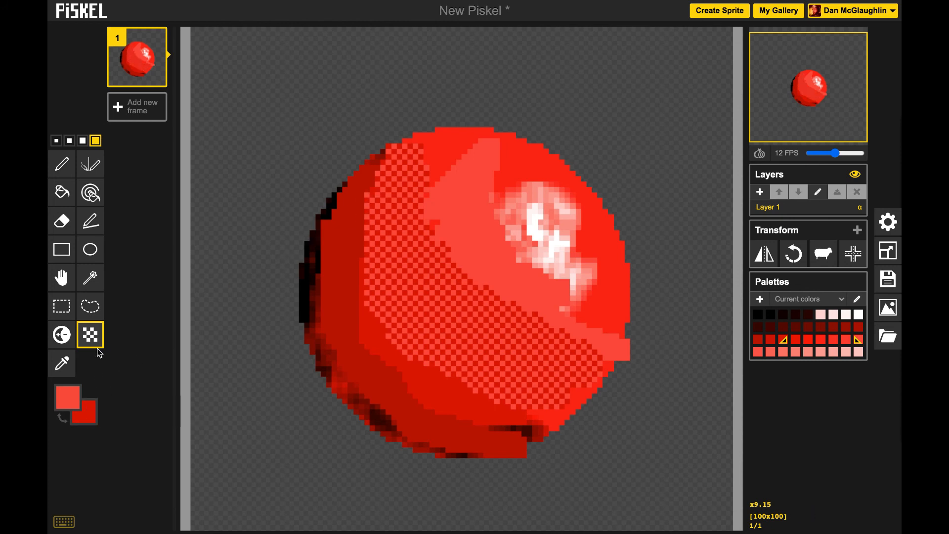
Erase the entire red ball from the canvas with the largest eraser size
{"action": "left_click", "coordinate": [61, 222]}
{"action": "mouse_move", "coordinate": [477, 128]}
{"action": "left_mouse_down"}
{"action": "mouse_move", "coordinate": [439, 115]}
{"action": "mouse_move", "coordinate": [318, 231]}
{"action": "mouse_move", "coordinate": [516, 137]}
{"action": "mouse_move", "coordinate": [331, 246]}
{"action": "mouse_move", "coordinate": [408, 266]}
{"action": "left_mouse_up"}
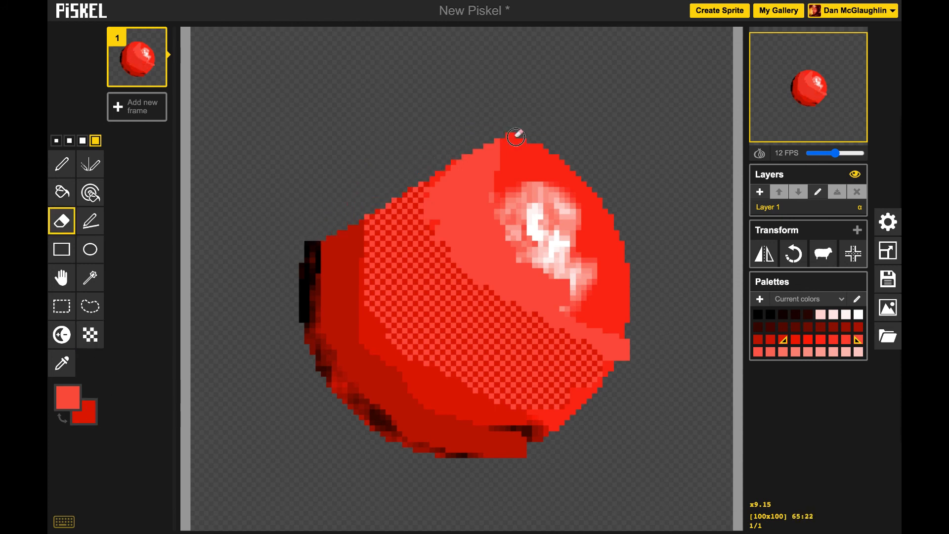
{"action": "mouse_move", "coordinate": [606, 225]}
{"action": "left_mouse_down"}
{"action": "mouse_move", "coordinate": [454, 268]}
{"action": "mouse_move", "coordinate": [305, 332]}
{"action": "mouse_move", "coordinate": [439, 263]}
{"action": "left_mouse_up"}
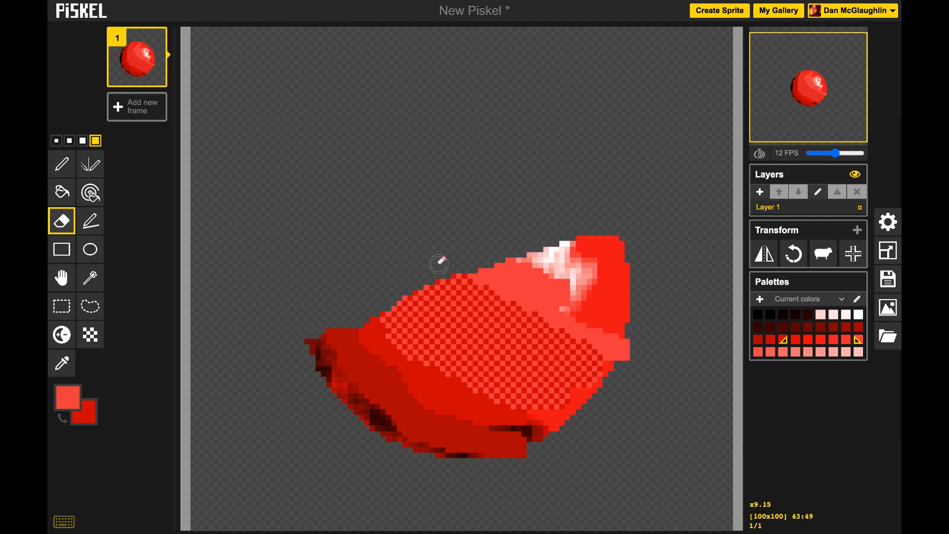
{"action": "mouse_move", "coordinate": [320, 331]}
{"action": "left_mouse_down"}
{"action": "mouse_move", "coordinate": [334, 335]}
{"action": "mouse_move", "coordinate": [695, 182]}
{"action": "left_mouse_up"}
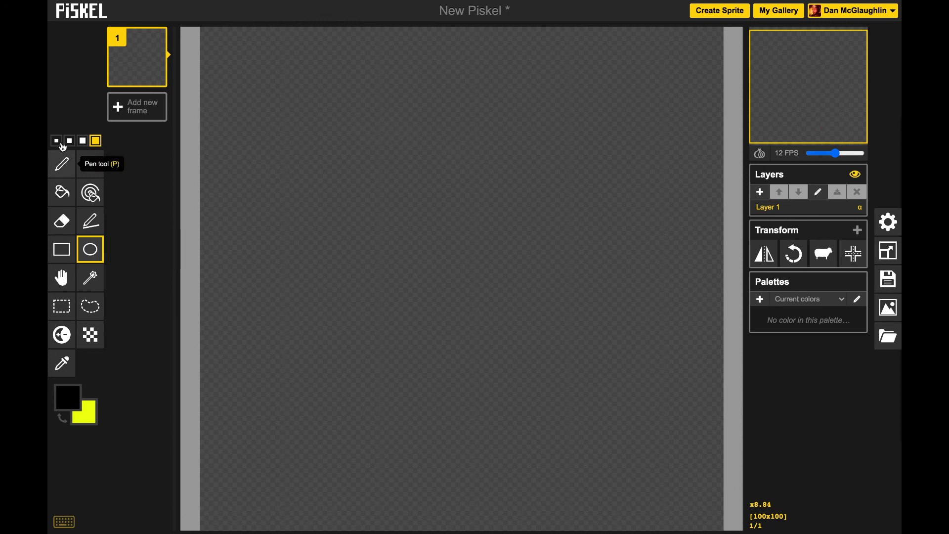
Draw a black stick figure with a circular head, straight body, two arms and two legs, using the smallest pen size
{"action": "left_click", "coordinate": [56, 141]}
{"action": "left_click_drag", "start_coordinate": [338, 92], "coordinate": [479, 234]}
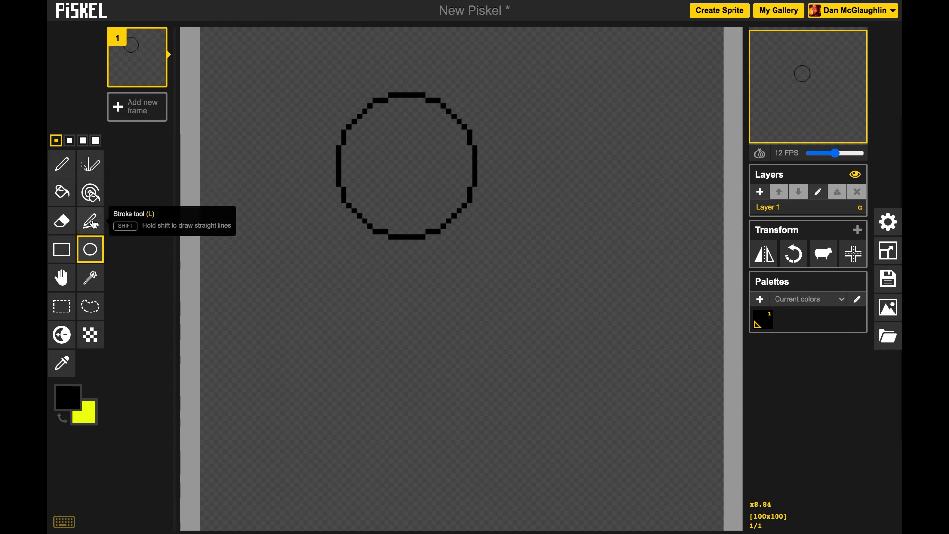
{"action": "left_click", "coordinate": [89, 218]}
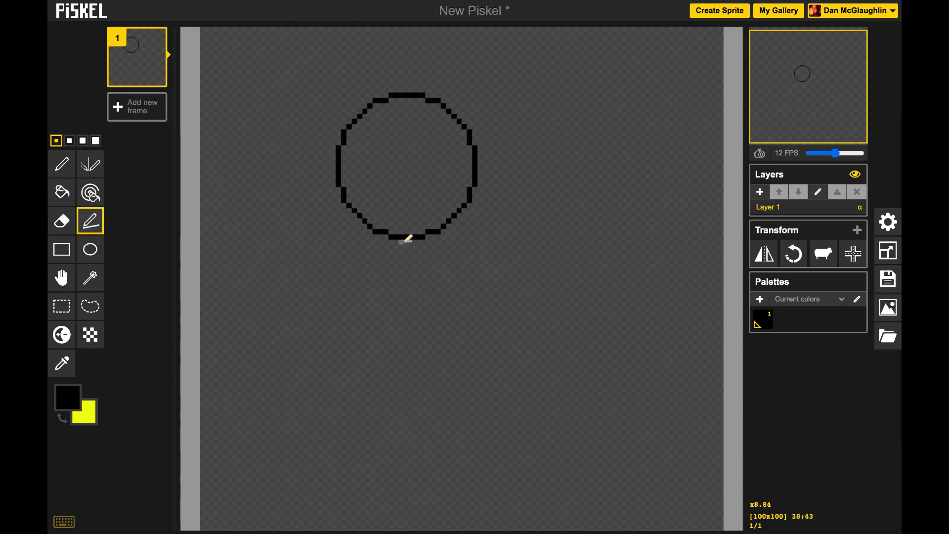
{"action": "mouse_move", "coordinate": [401, 241]}
{"action": "left_mouse_down"}
{"action": "mouse_move", "coordinate": [417, 333]}
{"action": "mouse_move", "coordinate": [414, 382]}
{"action": "mouse_move", "coordinate": [366, 510]}
{"action": "left_mouse_up"}
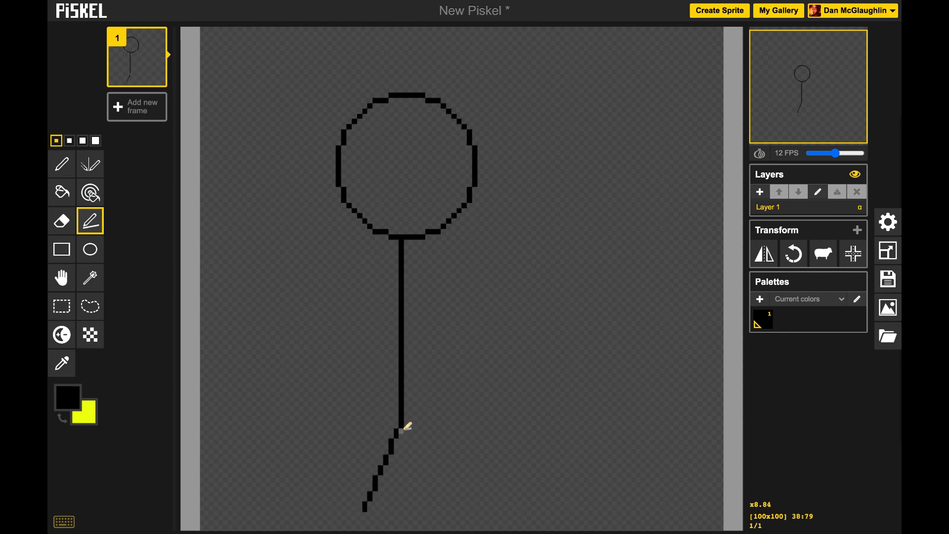
{"action": "left_click_drag", "start_coordinate": [409, 437], "coordinate": [449, 504]}
{"action": "left_click_drag", "start_coordinate": [449, 504], "coordinate": [460, 518]}
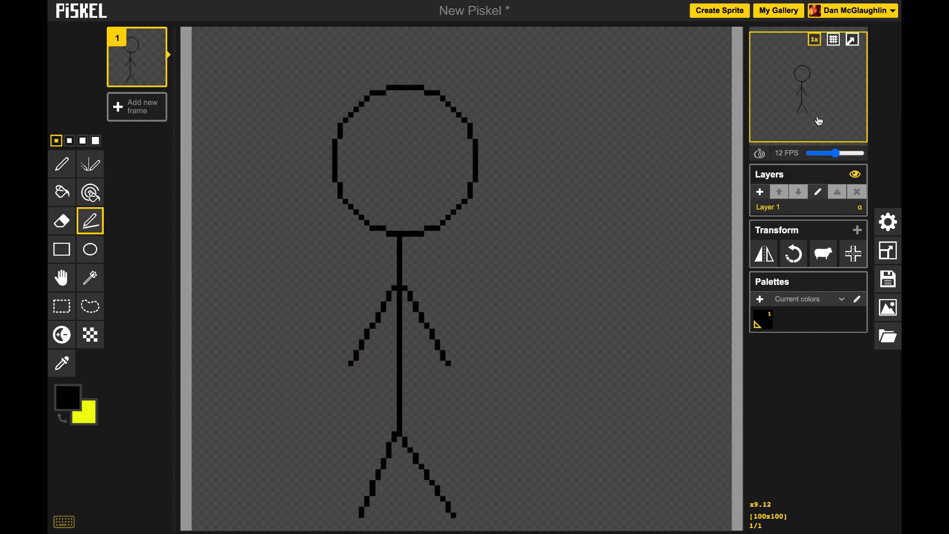
Enlarge the animation preview to 2x
{"action": "mouse_move", "coordinate": [823, 104]}
{"action": "mouse_move", "coordinate": [819, 46]}
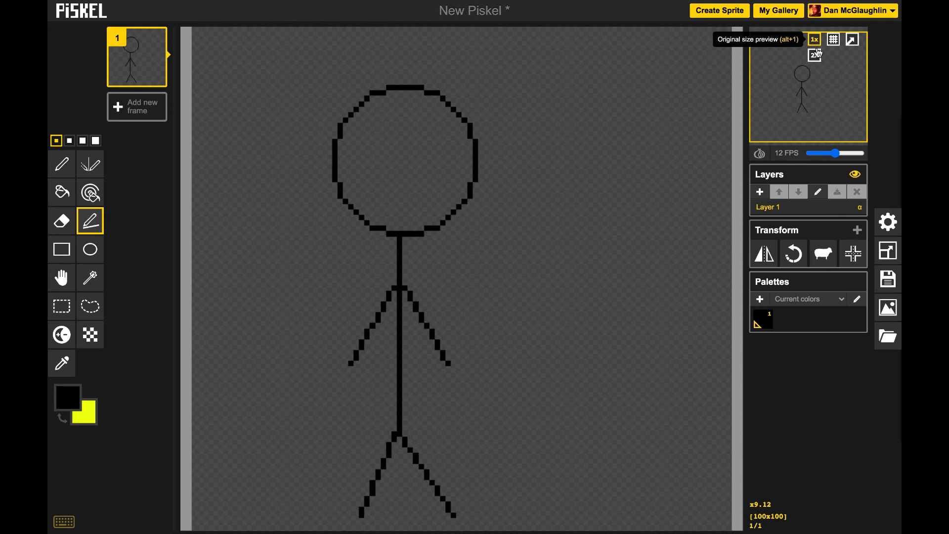
{"action": "left_click", "coordinate": [815, 55]}
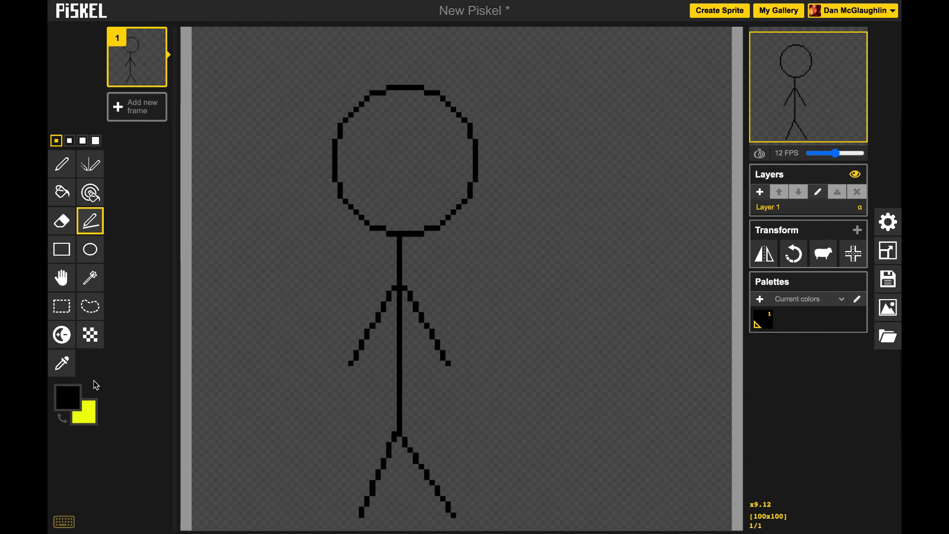
Fill the stick figure's head with yellow and add a solid black oval eye and a slanted black mouth
{"action": "left_click", "coordinate": [62, 419]}
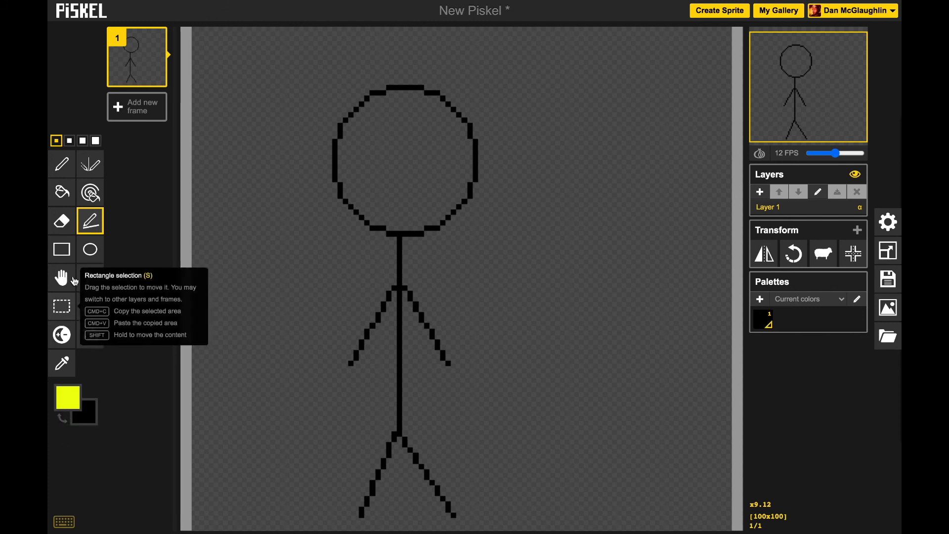
{"action": "left_click", "coordinate": [62, 192]}
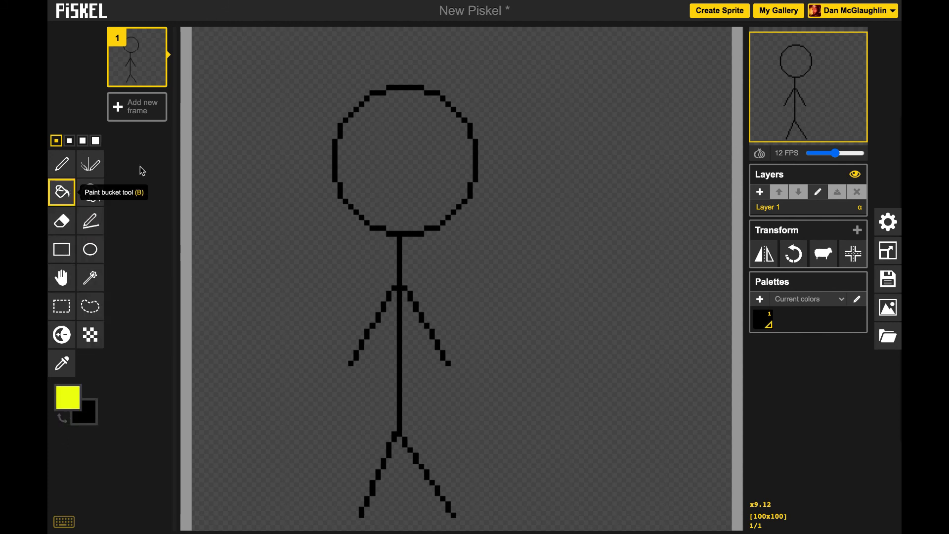
{"action": "left_click", "coordinate": [418, 151]}
{"action": "left_click", "coordinate": [69, 168]}
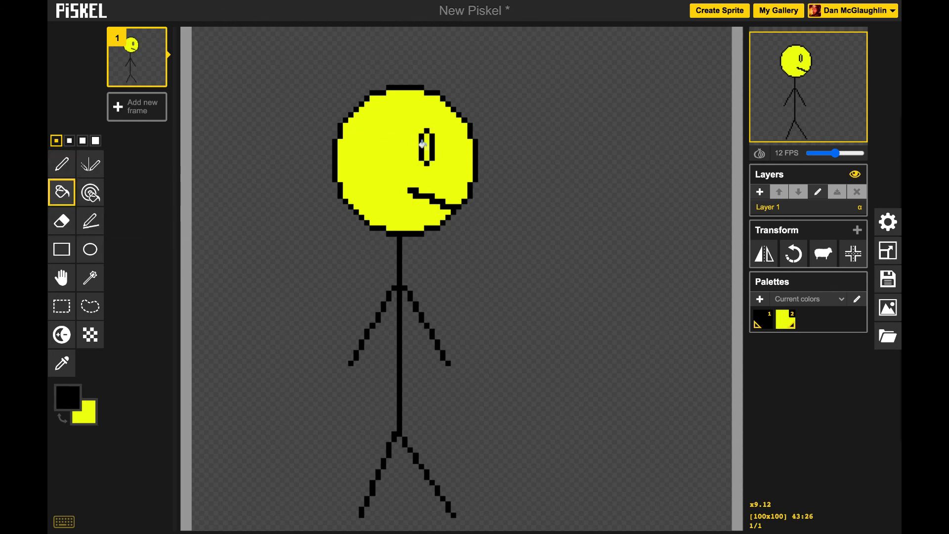
{"action": "left_click", "coordinate": [423, 144]}
Duplicate frame 1 and paint the top pixels of the eye yellow in the copy to start a blink
{"action": "mouse_move", "coordinate": [144, 70]}
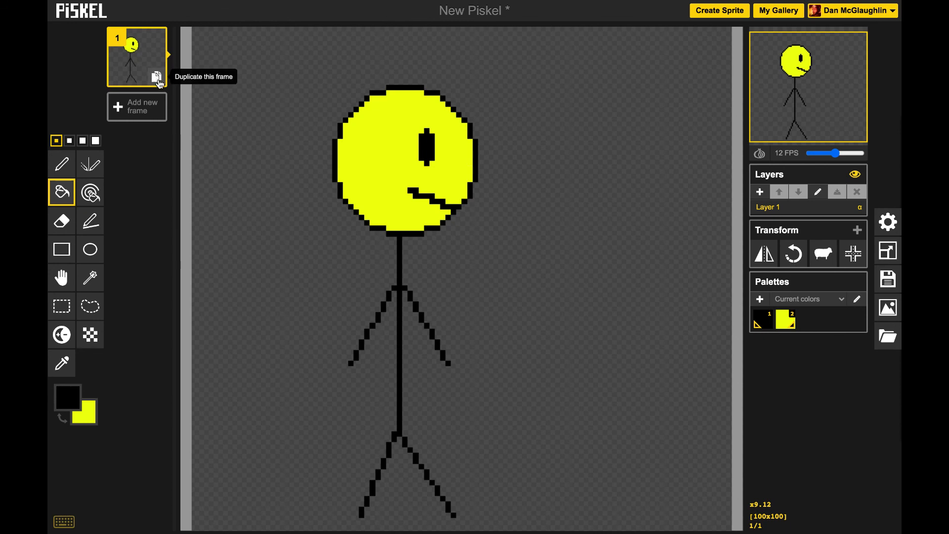
{"action": "left_click", "coordinate": [157, 78]}
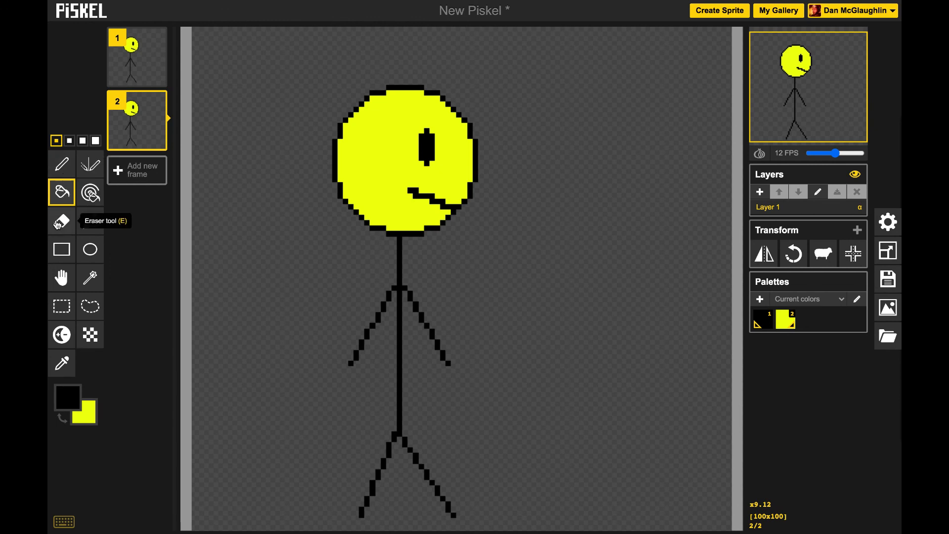
{"action": "left_click", "coordinate": [62, 419]}
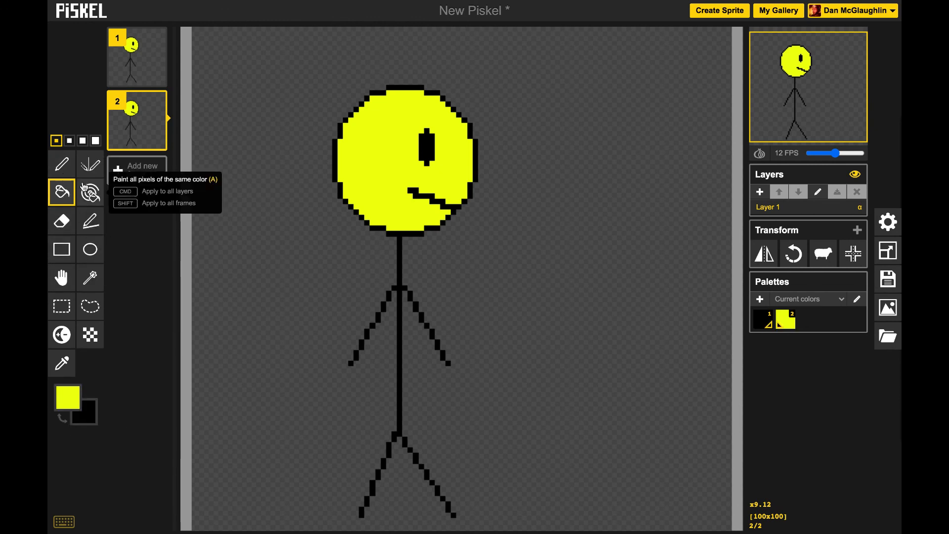
{"action": "left_click", "coordinate": [62, 164]}
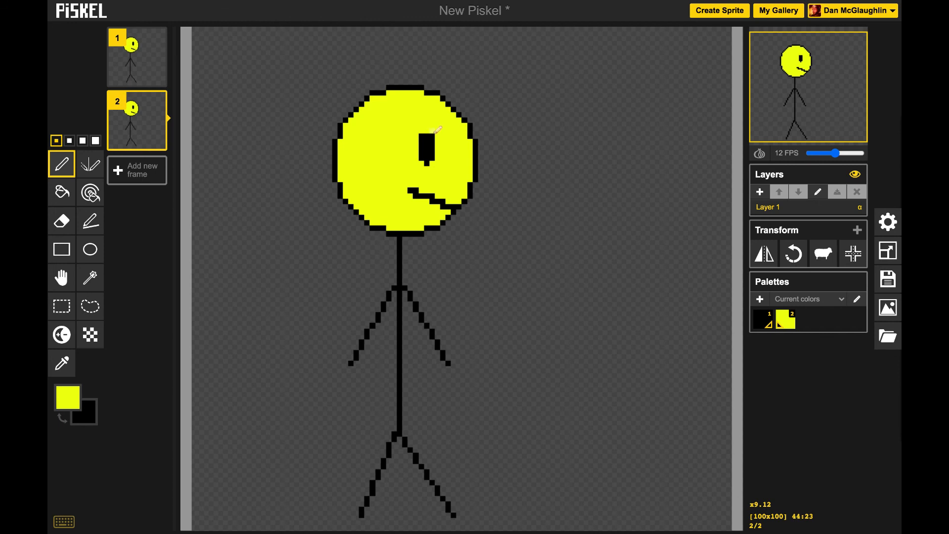
Slow the animation preview to 6 FPS
{"action": "mouse_move", "coordinate": [799, 59]}
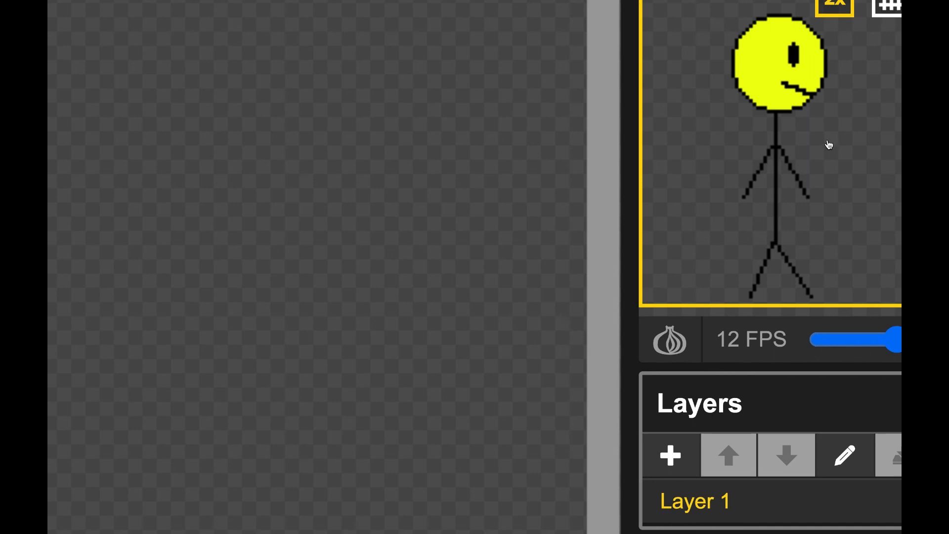
{"action": "left_click_drag", "start_coordinate": [898, 345], "coordinate": [859, 341]}
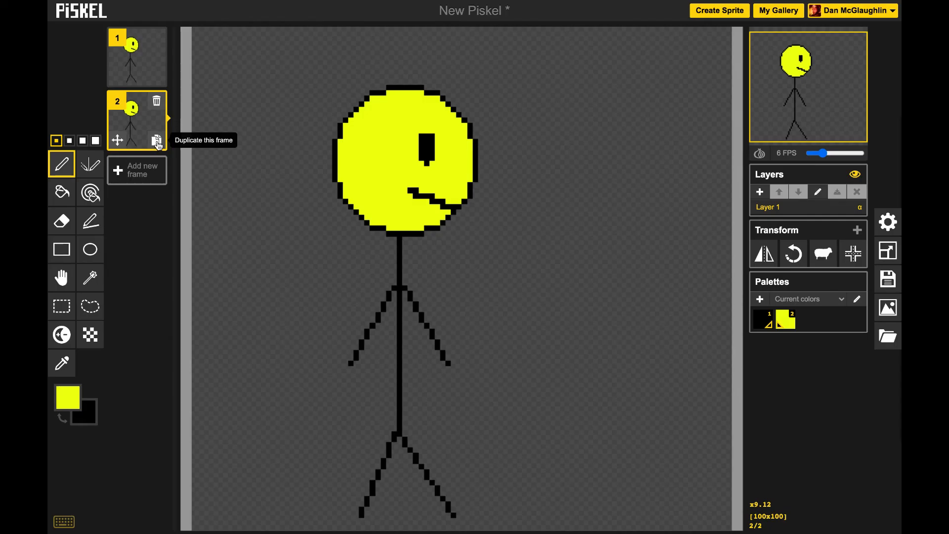
Build frames 3 to 6 by repeatedly duplicating the last frame and painting the eye's top row yellow to close it further
{"action": "left_click", "coordinate": [158, 142]}
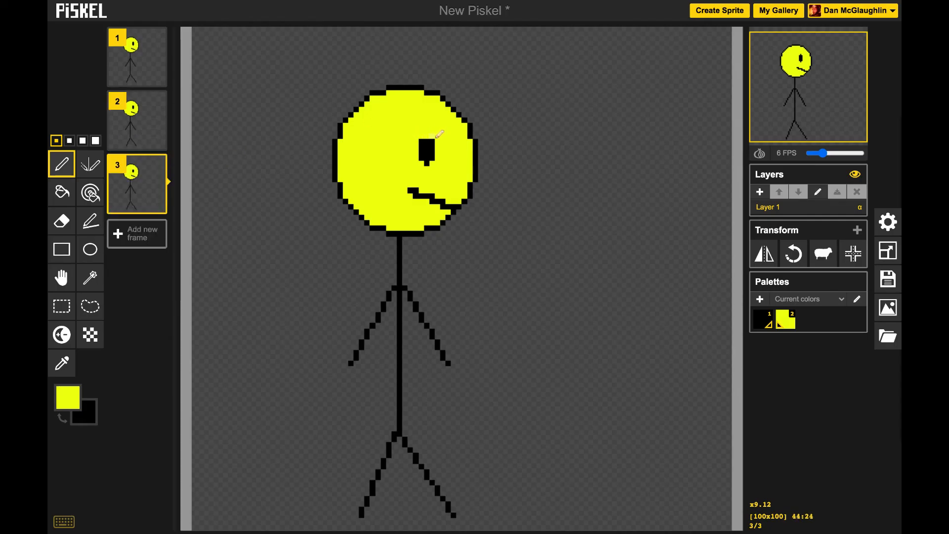
{"action": "left_click", "coordinate": [157, 208]}
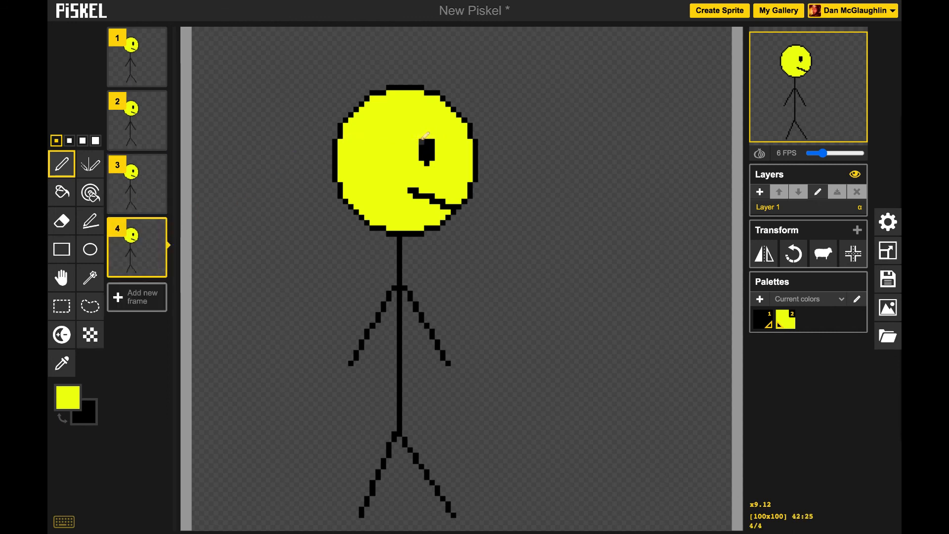
{"action": "left_click_drag", "start_coordinate": [420, 141], "coordinate": [434, 141]}
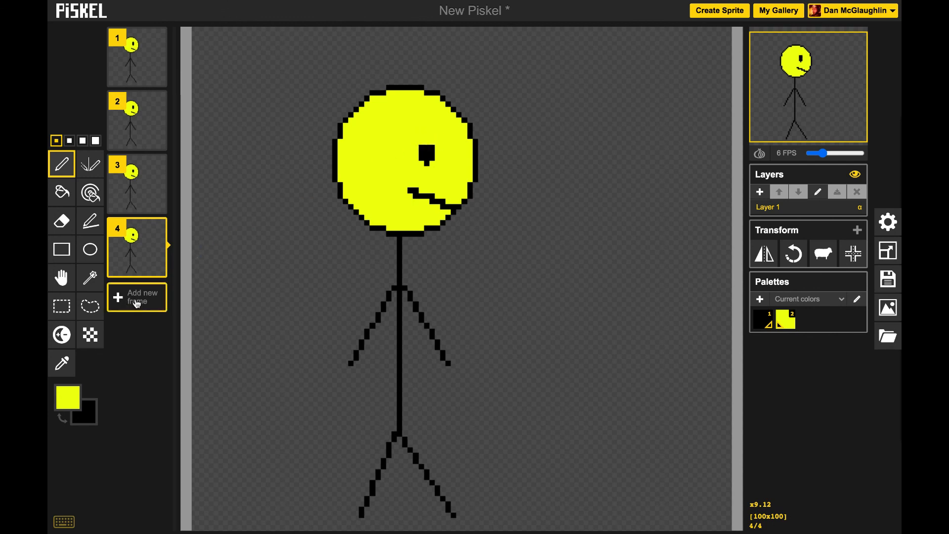
{"action": "left_click", "coordinate": [157, 267]}
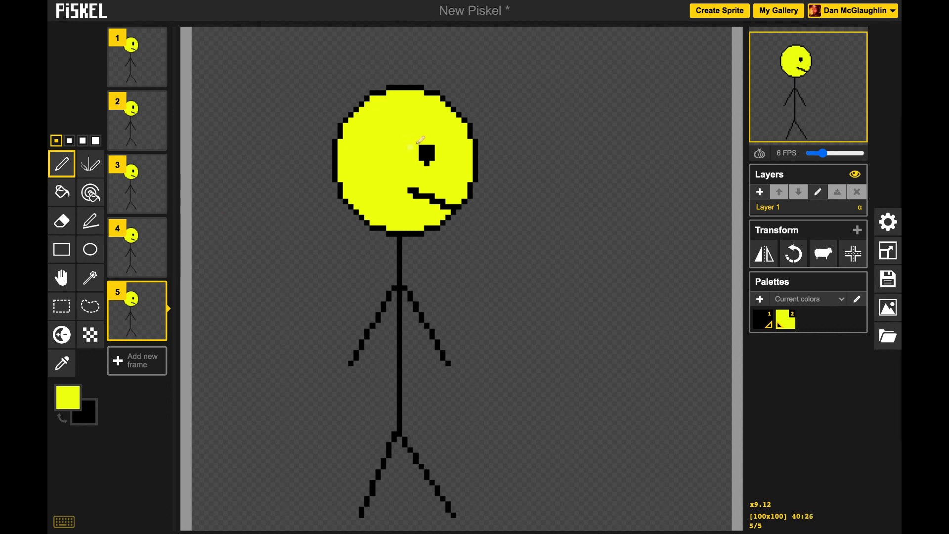
{"action": "left_click_drag", "start_coordinate": [422, 146], "coordinate": [436, 146]}
{"action": "left_click", "coordinate": [119, 352]}
{"action": "mouse_move", "coordinate": [818, 58]}
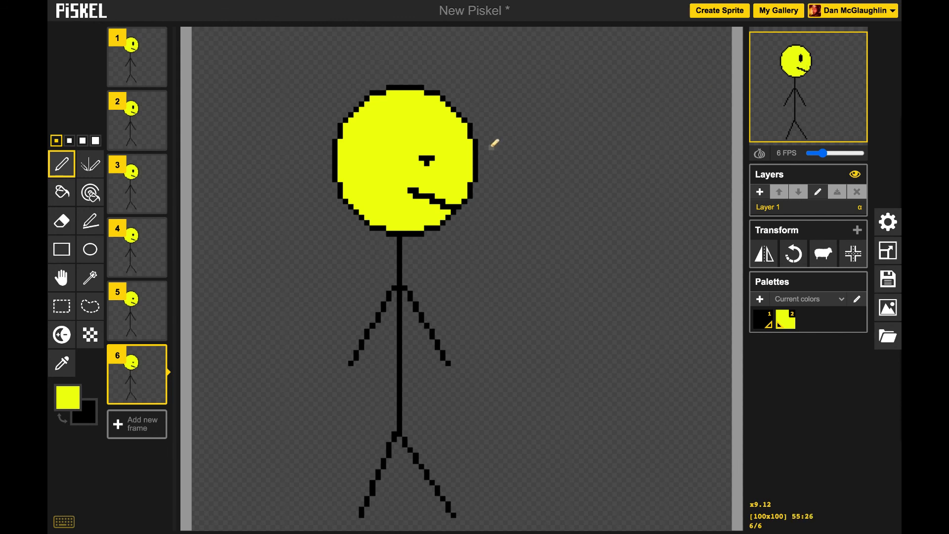
Step through frames 1 to 6 in order to review the closing eye, and return to frame 1
{"action": "mouse_move", "coordinate": [129, 65]}
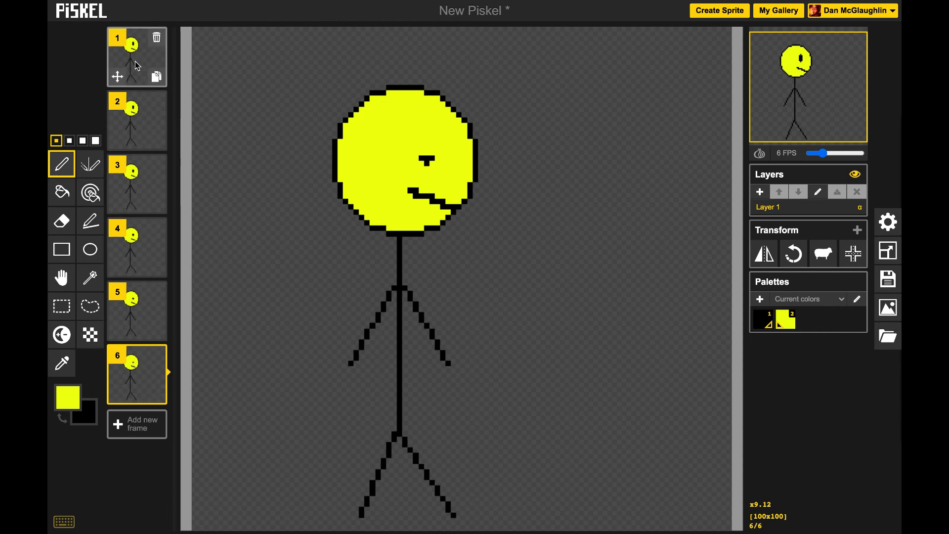
{"action": "left_click", "coordinate": [137, 65]}
{"action": "left_click", "coordinate": [134, 116]}
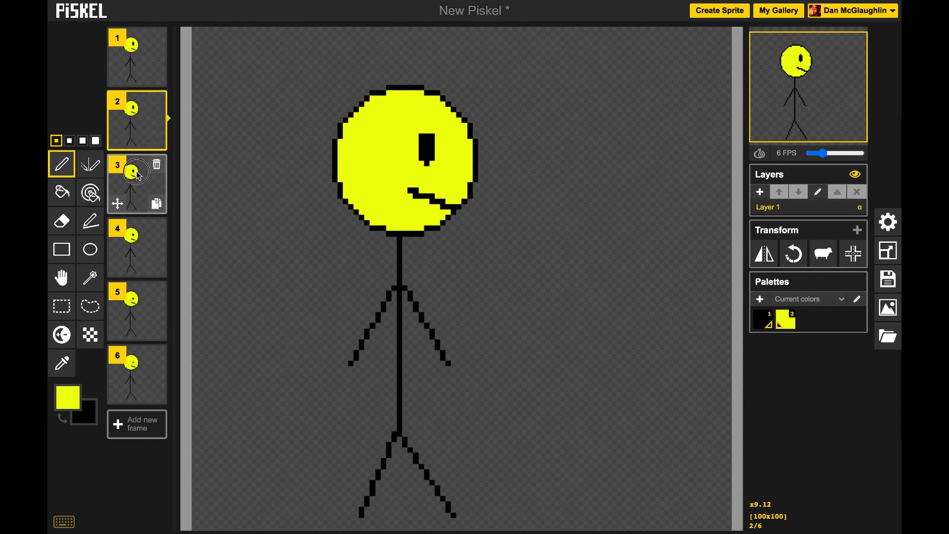
{"action": "left_click", "coordinate": [138, 176]}
{"action": "left_click", "coordinate": [137, 237]}
{"action": "left_click", "coordinate": [135, 297]}
{"action": "left_click", "coordinate": [132, 364]}
{"action": "left_click", "coordinate": [149, 62]}
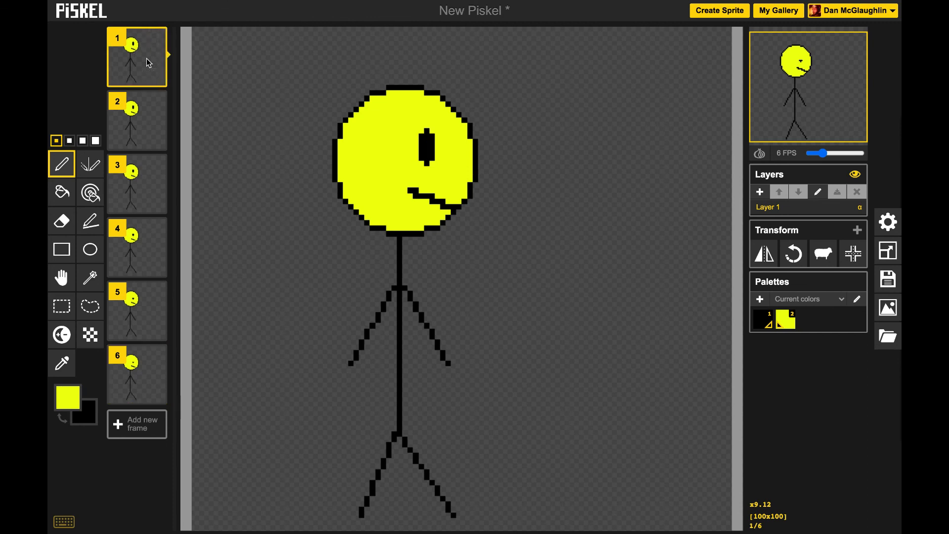
Duplicate frame 5 and then frame 4, moving each copy to the end of the frame list as frames 7 and 8
{"action": "left_click", "coordinate": [156, 336]}
{"action": "left_click_drag", "start_coordinate": [151, 367], "coordinate": [153, 437]}
{"action": "left_click", "coordinate": [136, 261]}
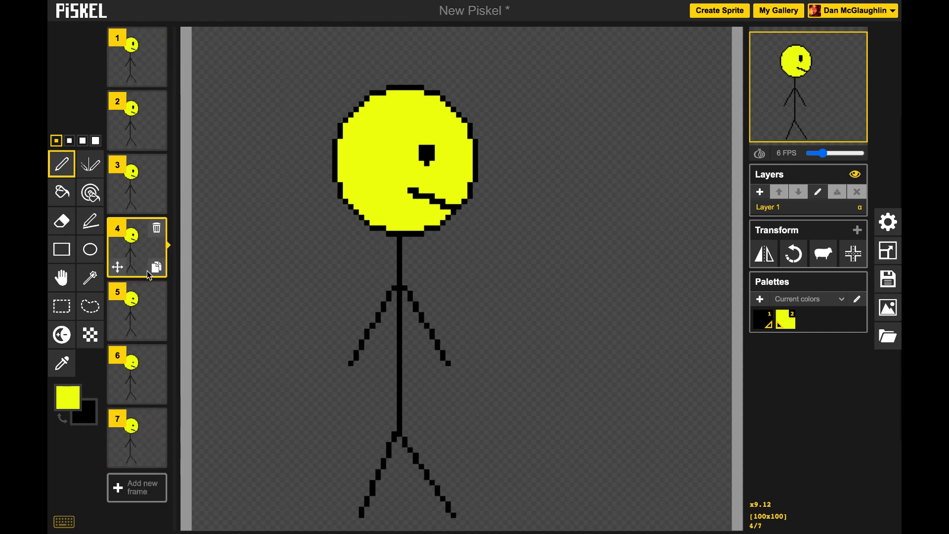
{"action": "left_click", "coordinate": [155, 268]}
{"action": "left_click_drag", "start_coordinate": [144, 308], "coordinate": [158, 465]}
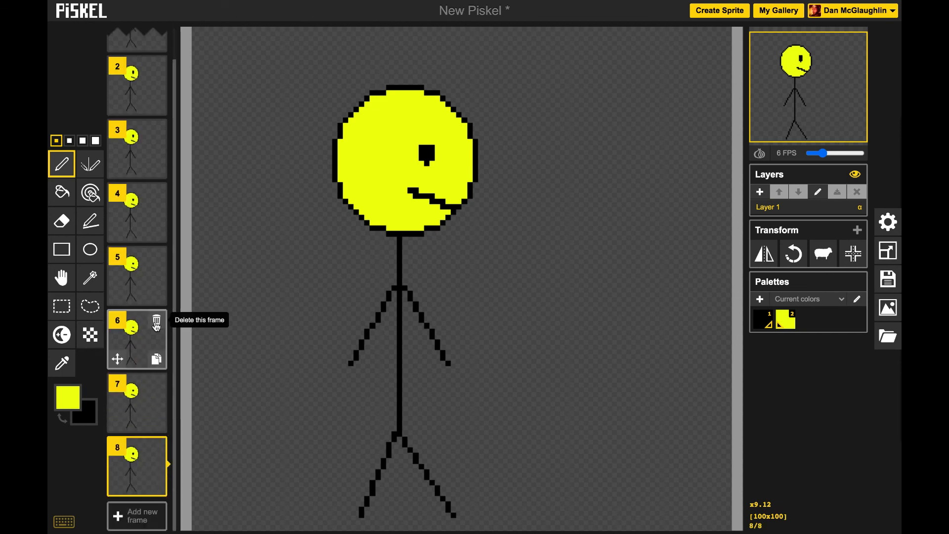
{"action": "scroll", "coordinate": [146, 241], "scroll_direction": "up", "scroll_amount": 2}
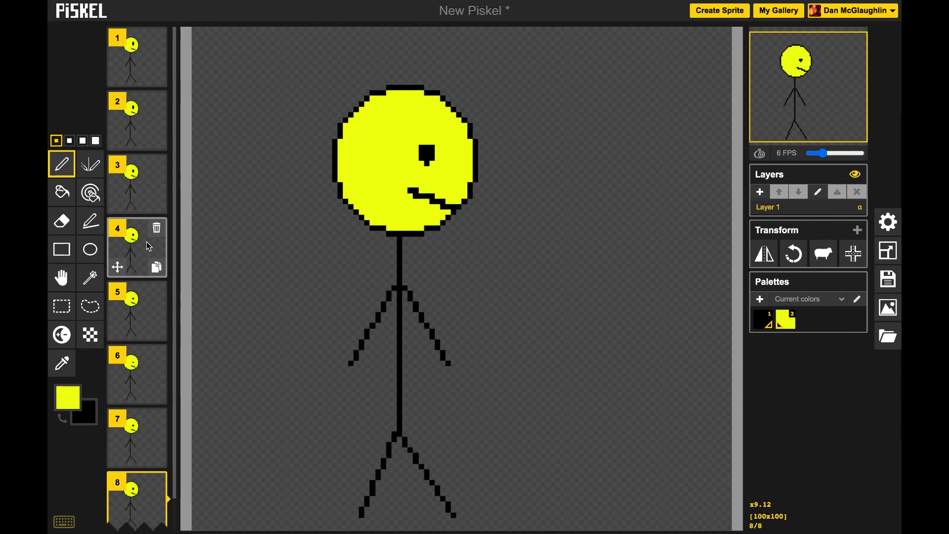